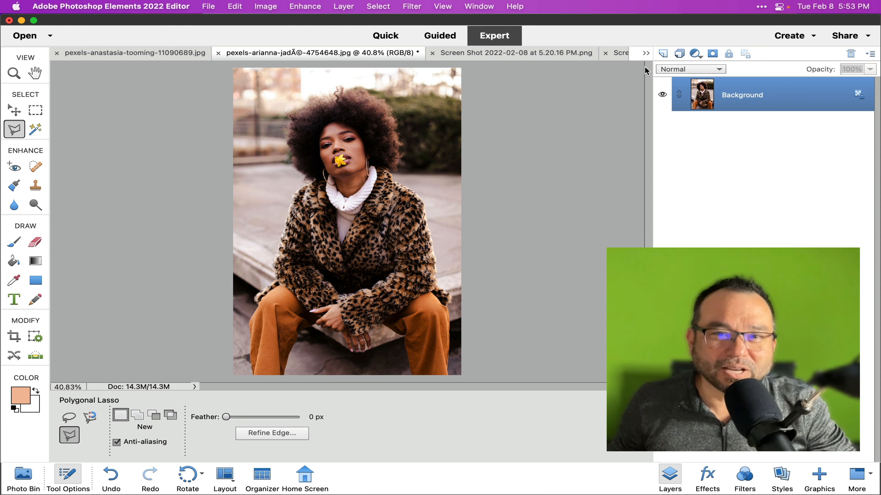
# View the open close-up portrait of the dark-haired woman and return to the photo of the woman in the leopard-print coat
pyautogui.click(562, 58)
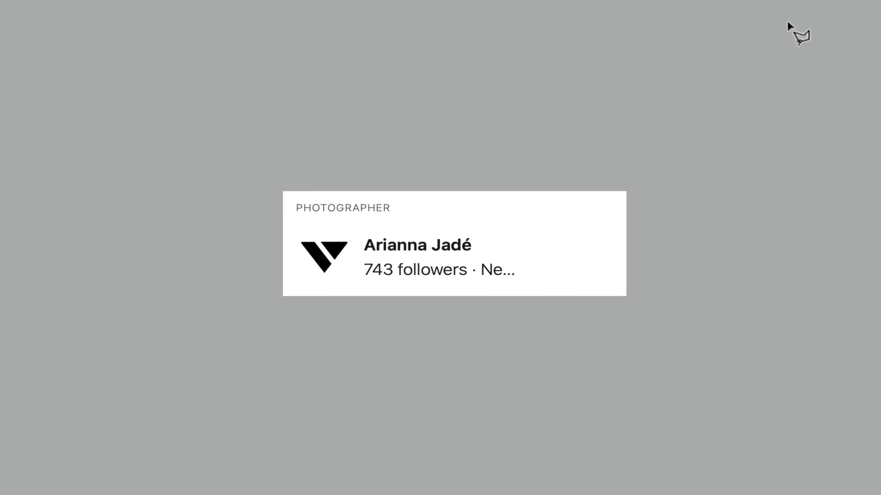
pyautogui.click(809, 1)
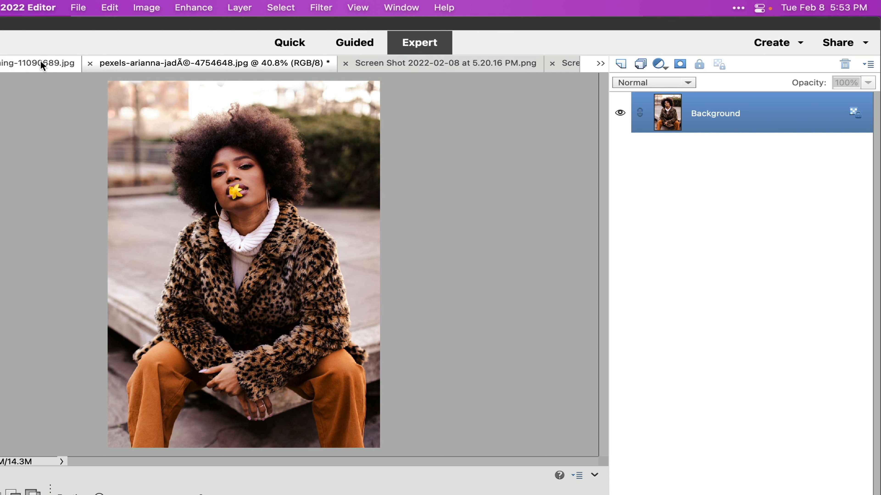
pyautogui.click(20, 63)
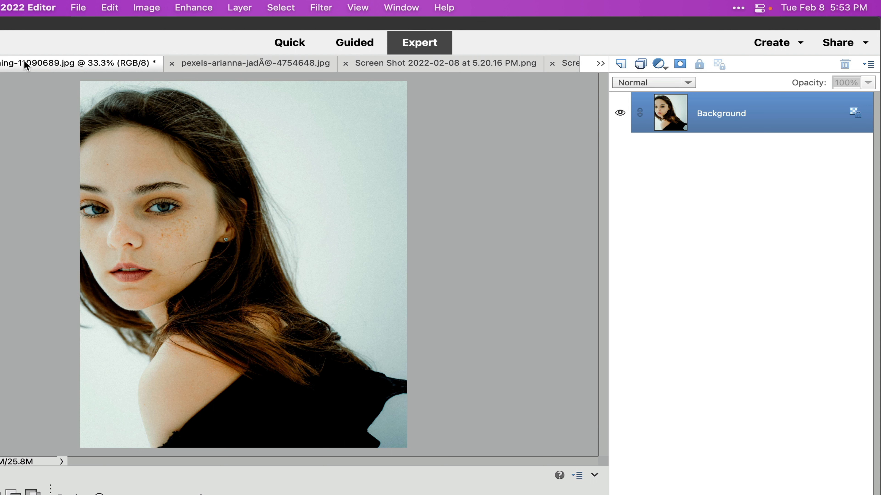
pyautogui.click(220, 62)
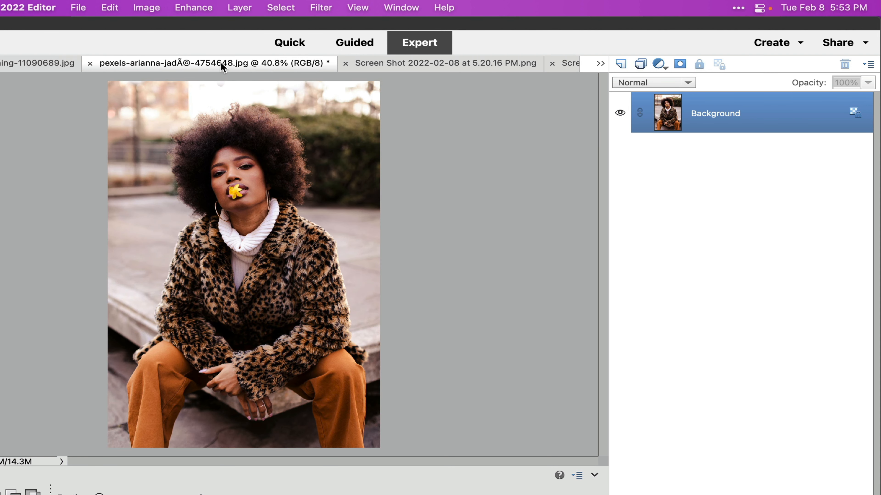
# Duplicate the Background layer of the leopard-coat photo and apply Auto Smart Fix to the copy
pyautogui.press('super+z')
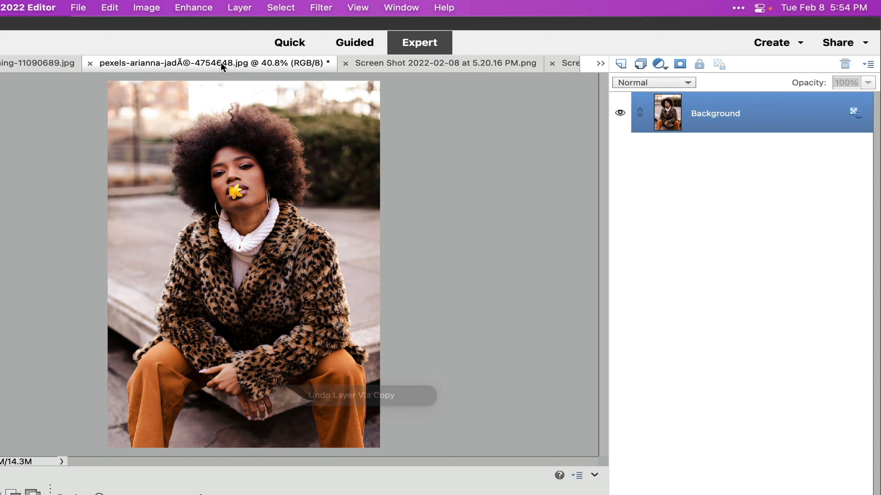
pyautogui.press('super+j')
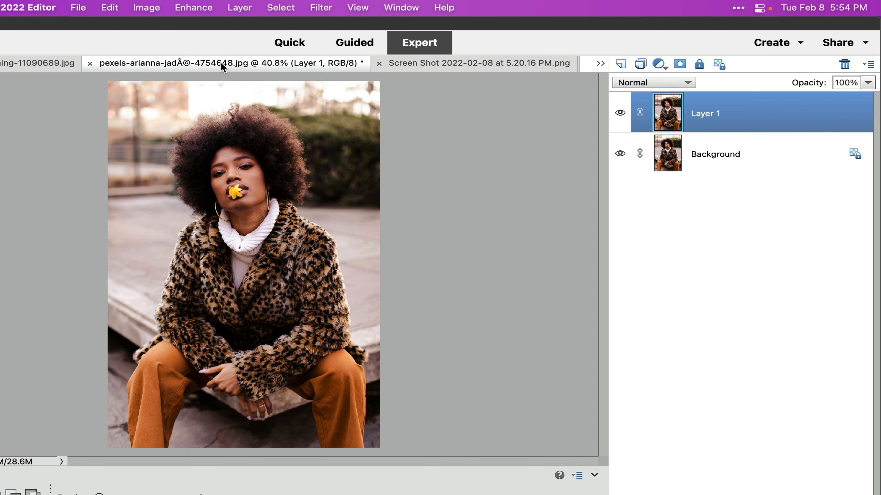
pyautogui.click(198, 5)
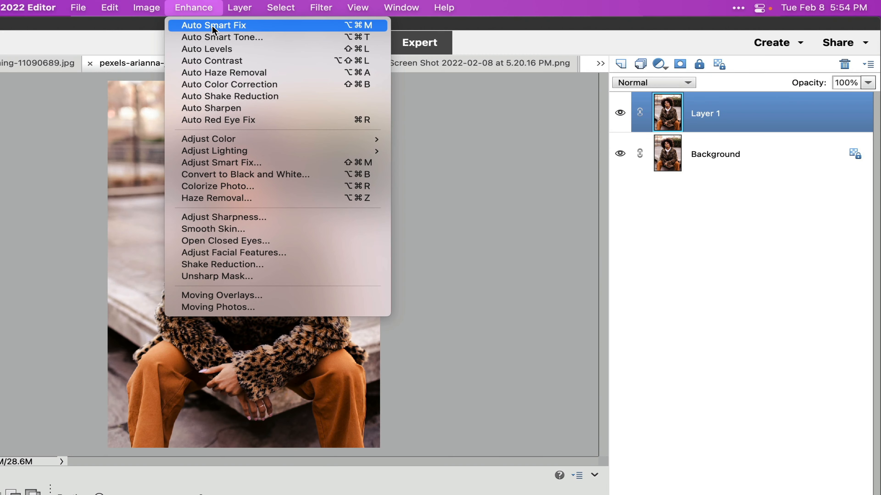
pyautogui.click(212, 26)
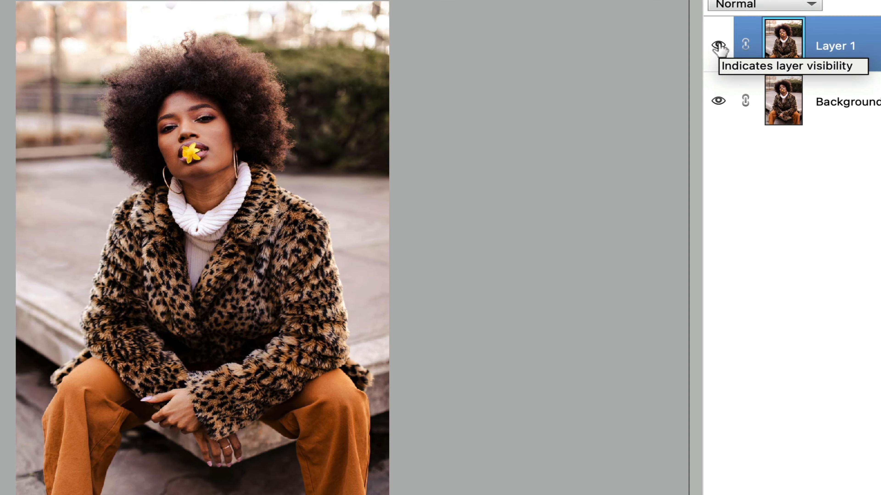
# Compare the photo with and without Layer 1 by toggling its visibility, and leave Layer 1 hidden
pyautogui.click(621, 115)
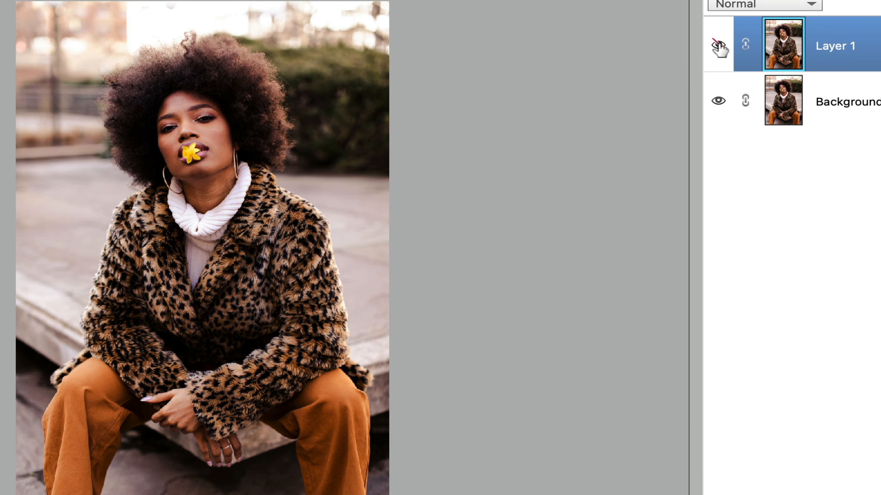
pyautogui.click(719, 44)
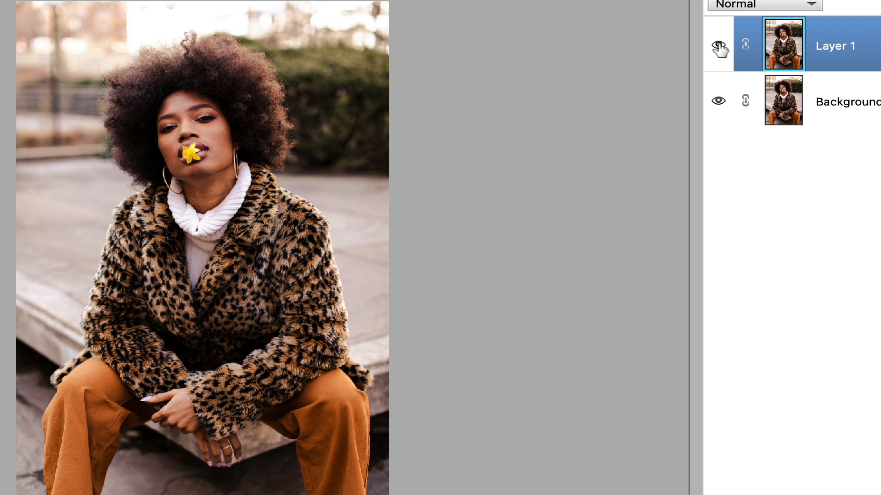
pyautogui.click(719, 44)
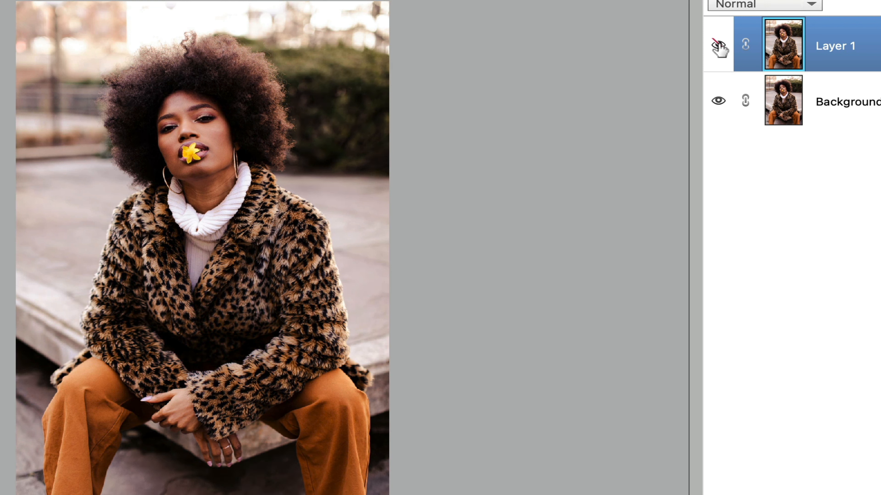
pyautogui.click(719, 44)
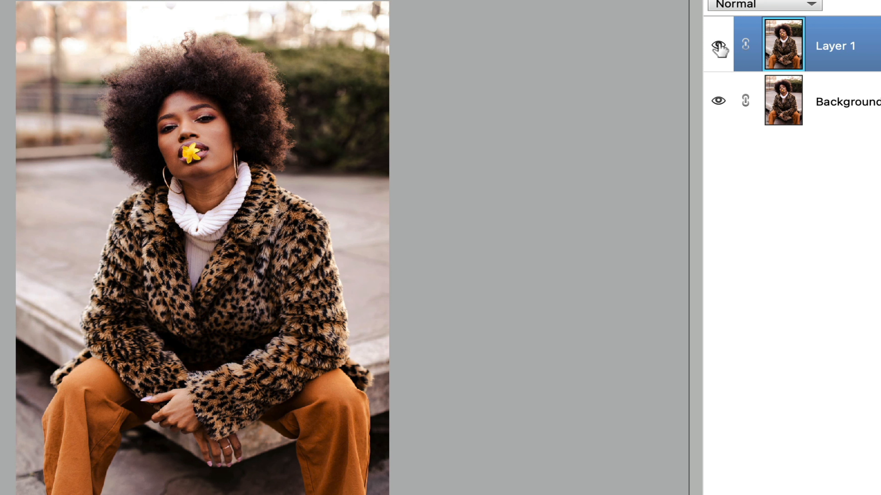
pyautogui.click(719, 48)
# Duplicate the original Background layer and apply Auto Color Correction to the copy
pyautogui.click(822, 111)
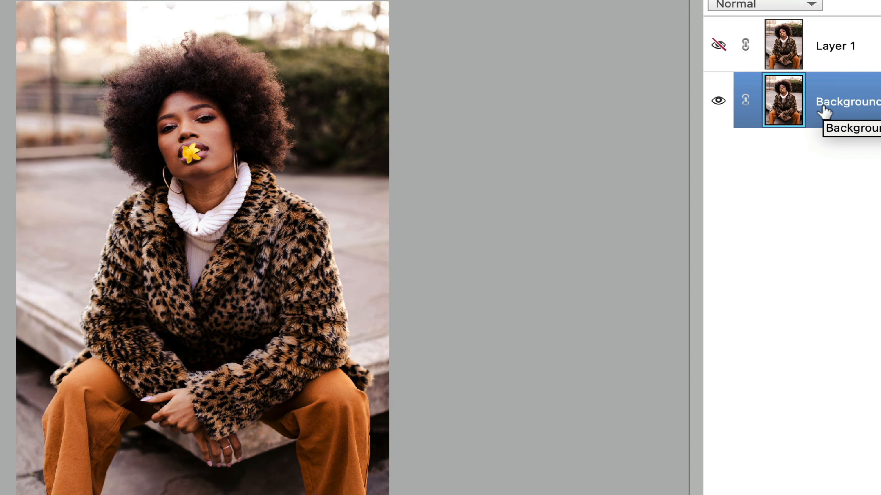
pyautogui.press('super+j')
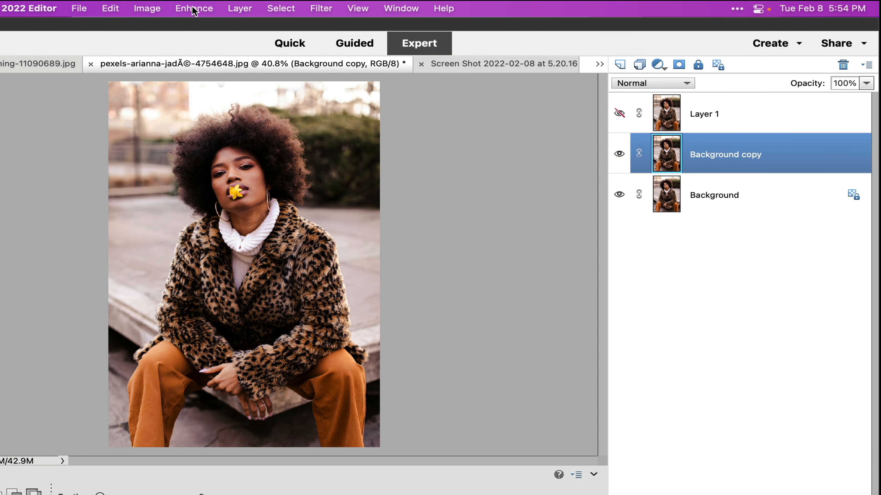
pyautogui.click(193, 8)
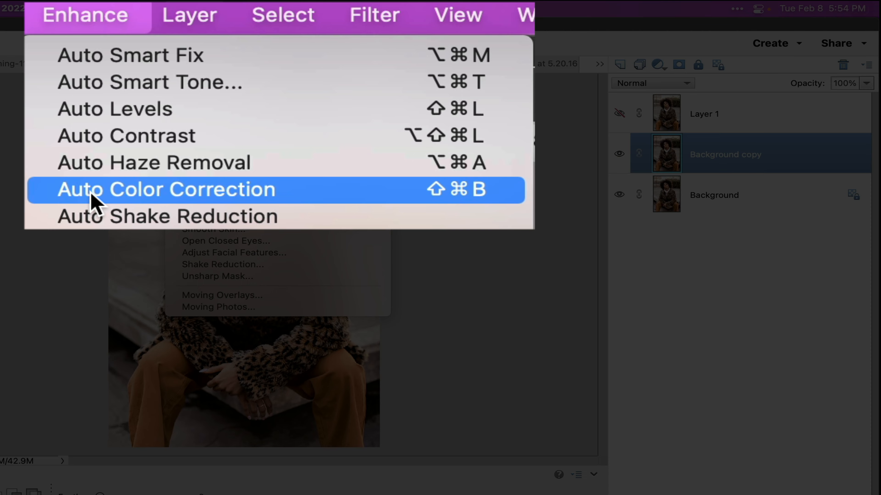
pyautogui.click(196, 86)
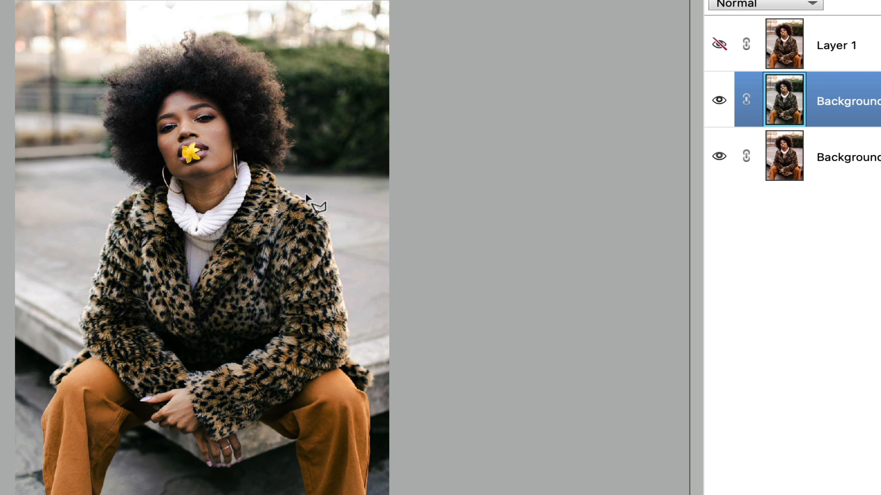
# Hide the Background copy layer and make another duplicate of the original Background layer
pyautogui.click(719, 101)
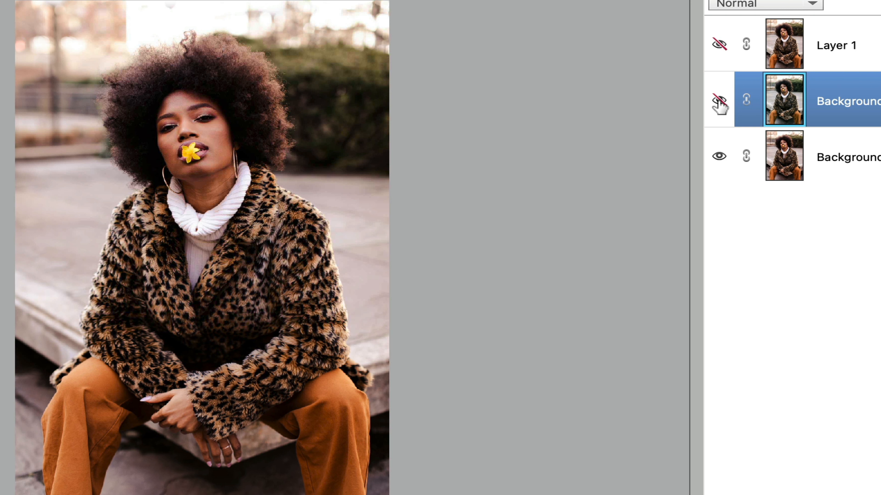
pyautogui.click(835, 152)
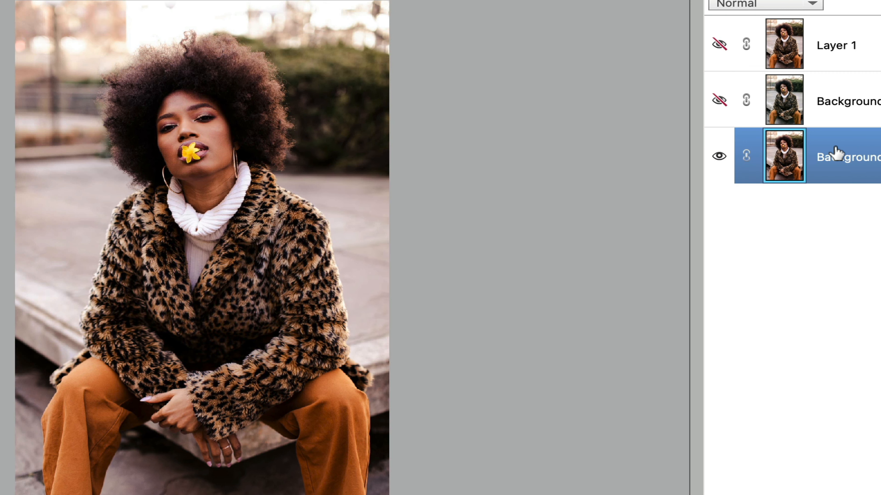
pyautogui.press('super+j')
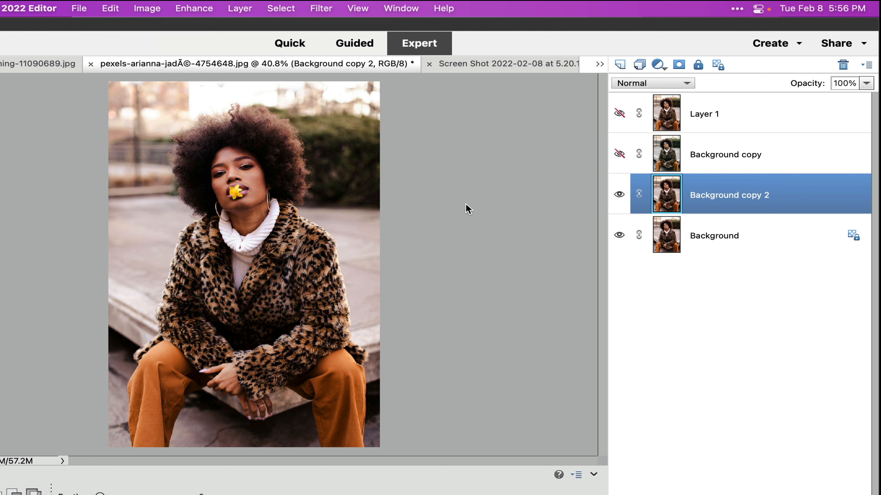
# Apply Remove Color Cast to Background copy 2, sampling the gray concrete ledge beside the coat sleeve near the photo's right edge
pyautogui.click(195, 9)
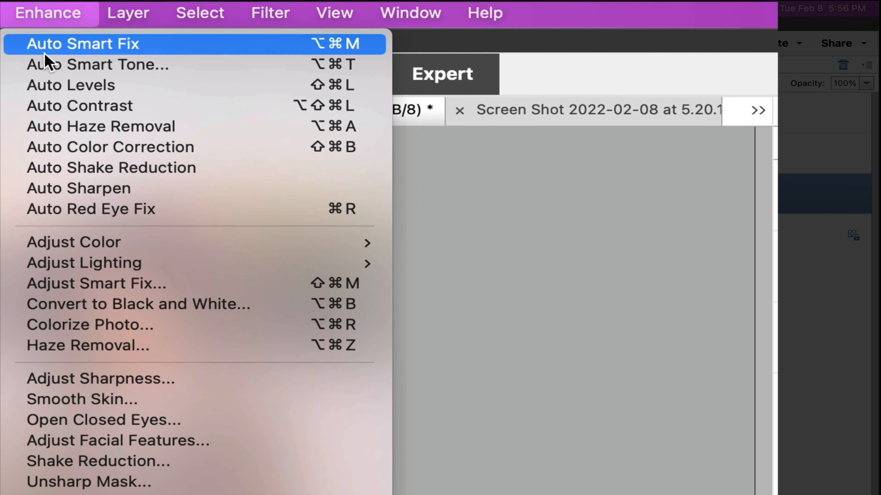
pyautogui.moveTo(62, 247)
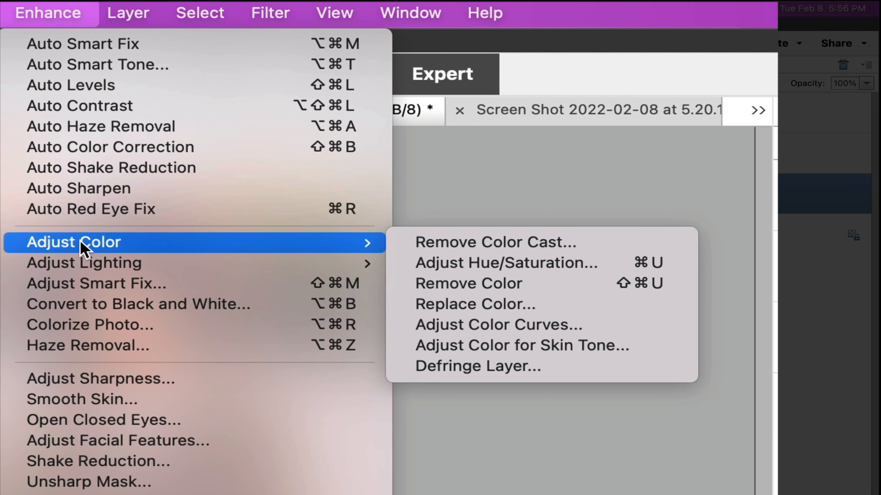
pyautogui.click(445, 243)
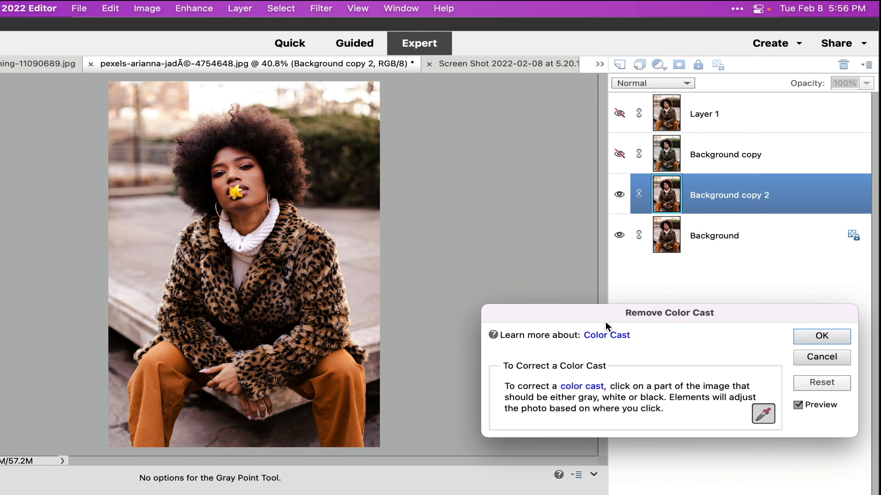
pyautogui.moveTo(602, 321); pyautogui.dragTo(447, 169)
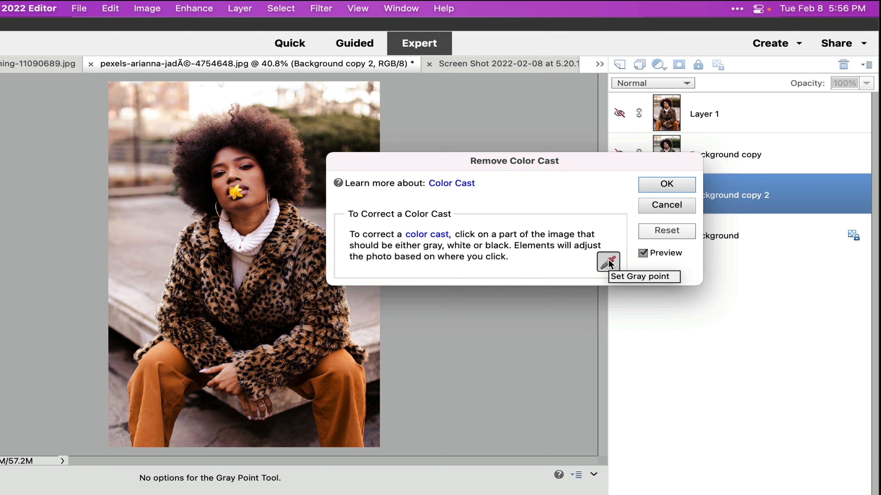
pyautogui.click(159, 258)
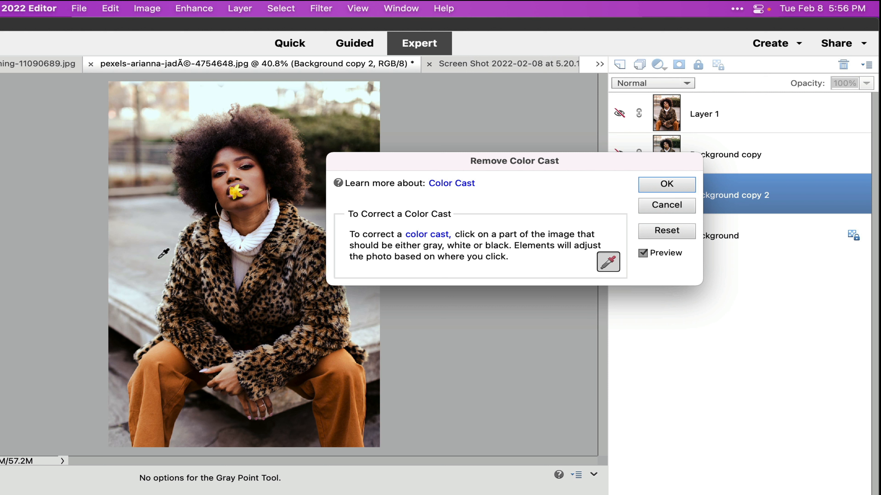
pyautogui.click(643, 234)
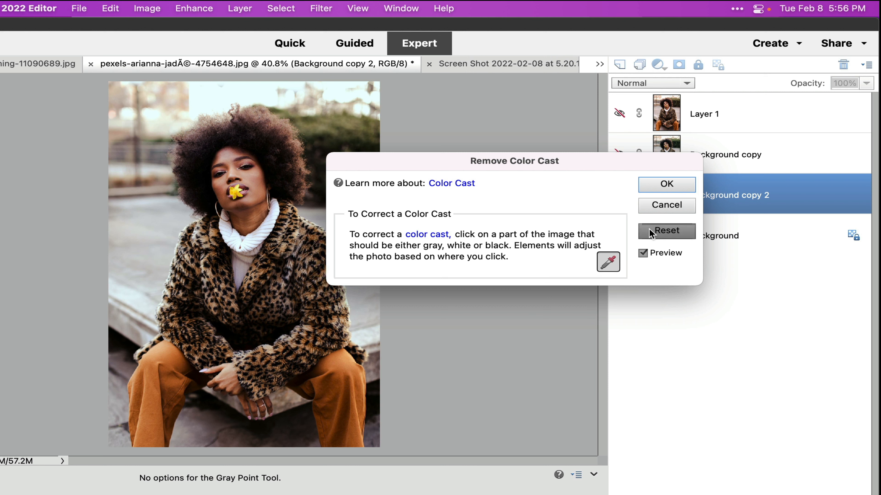
pyautogui.click(367, 335)
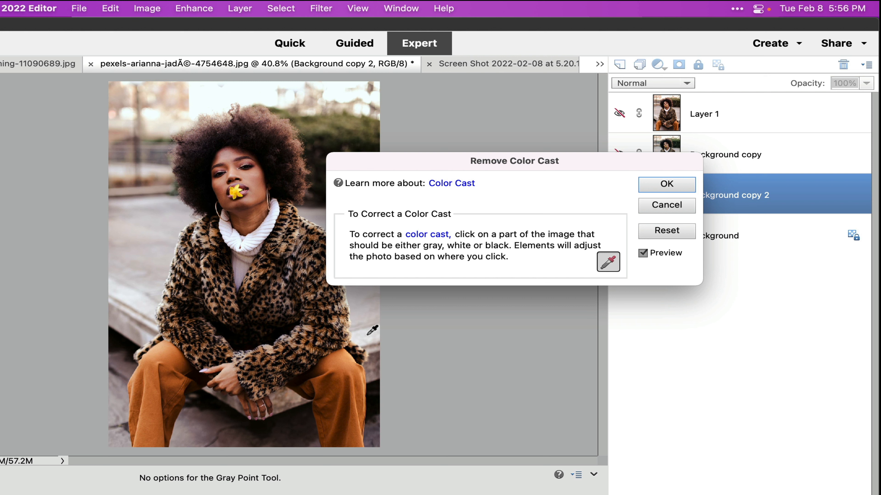
pyautogui.click(670, 186)
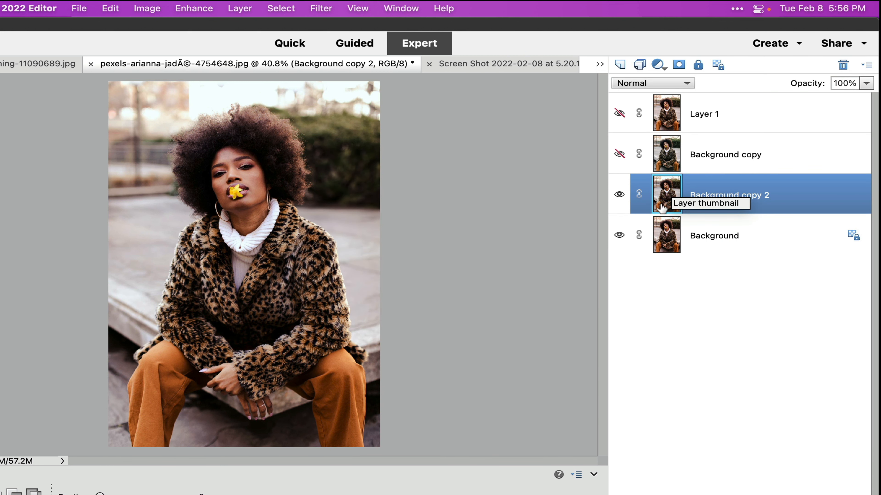
# Compare the photo with and without Background copy 2, and leave that layer hidden
pyautogui.click(619, 196)
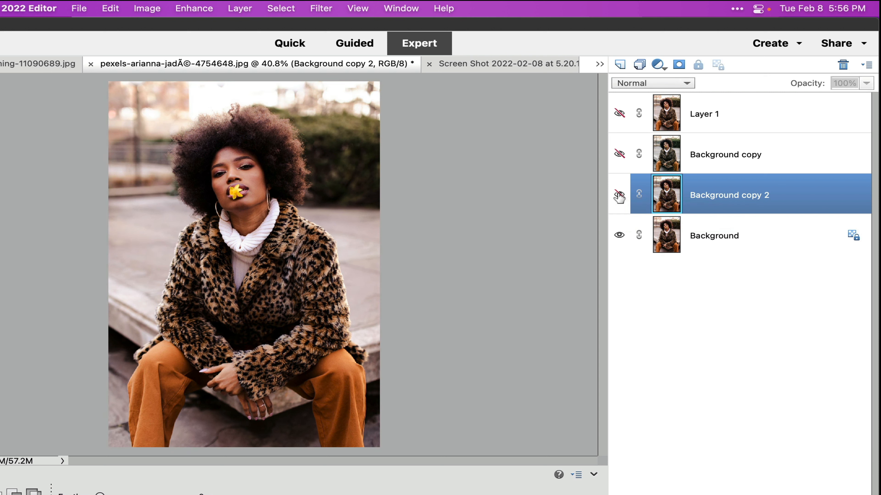
pyautogui.click(619, 197)
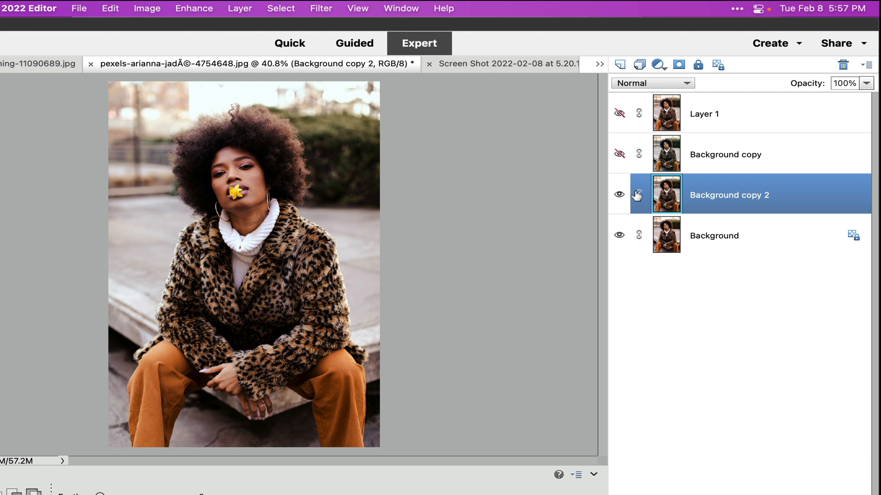
pyautogui.click(618, 196)
# Duplicate the original Background layer and try Adjust Color for Skin Tone on the copy, sampling the hand and resetting the adjustment
pyautogui.click(693, 237)
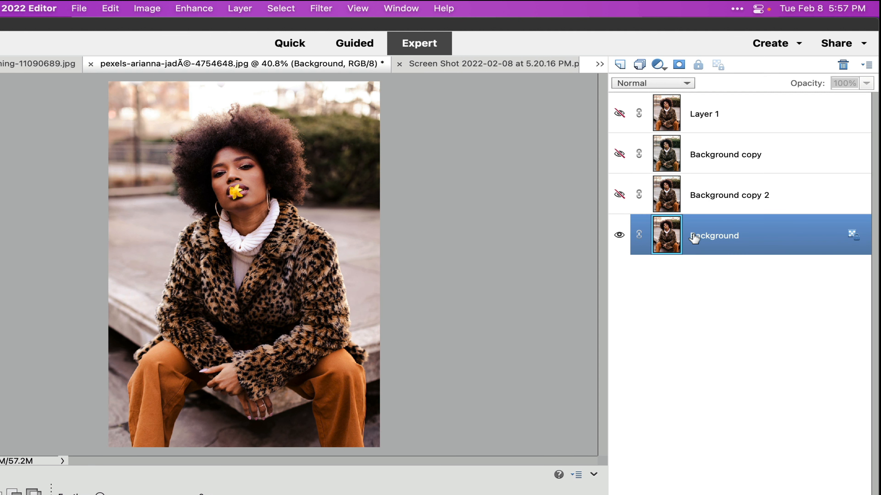
pyautogui.press('super+j')
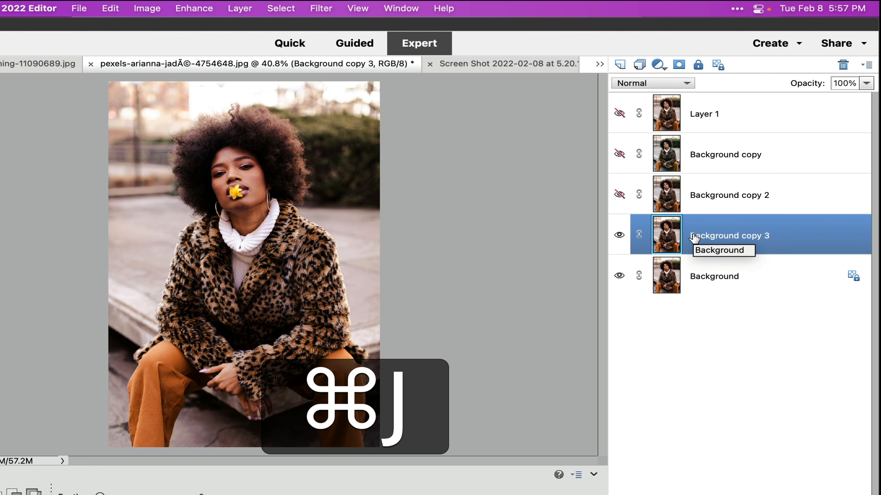
pyautogui.click(193, 9)
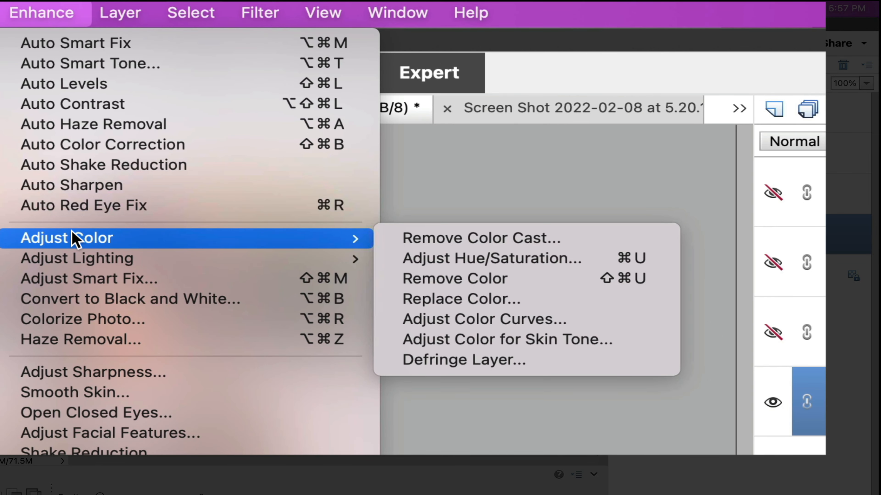
pyautogui.moveTo(380, 243)
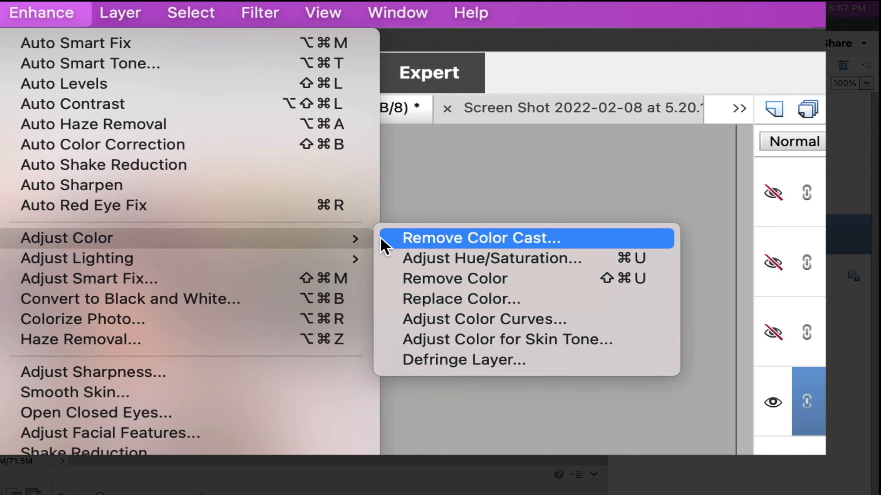
pyautogui.click(447, 342)
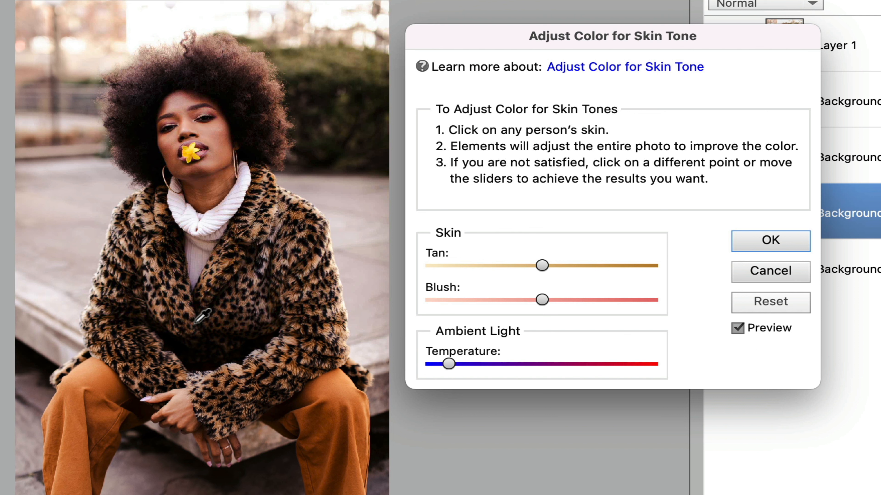
pyautogui.click(178, 405)
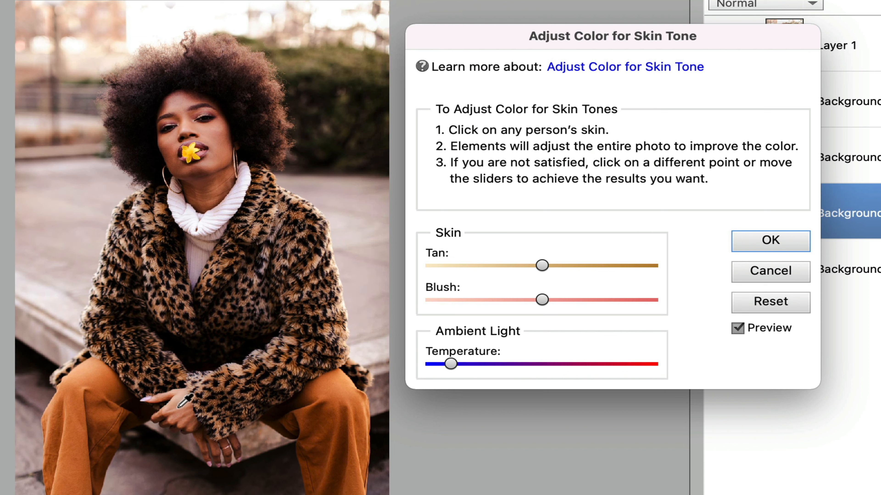
pyautogui.click(752, 308)
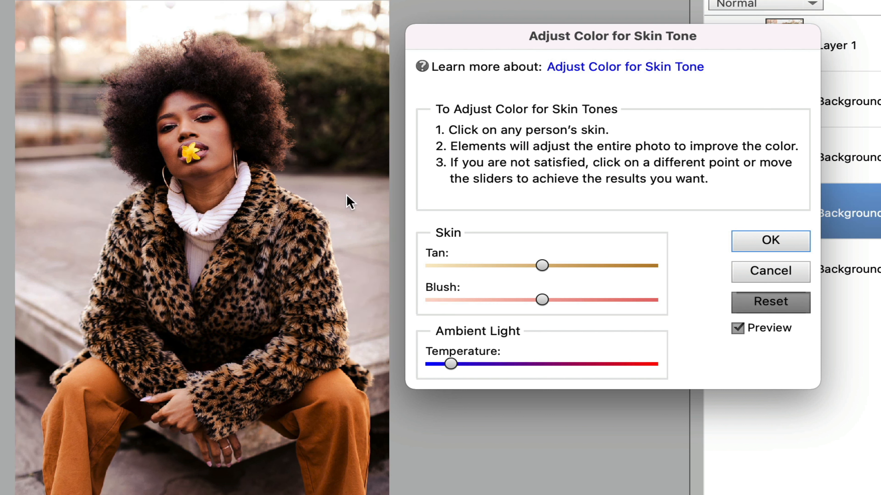
# Apply Adjust Color for Skin Tone to Background copy 3, sampling the neck skin beside the white collar
pyautogui.click(221, 188)
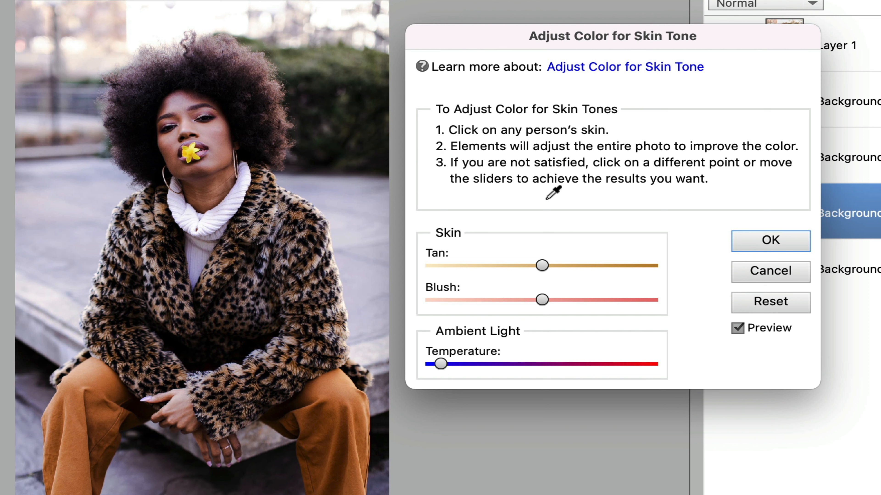
pyautogui.click(775, 302)
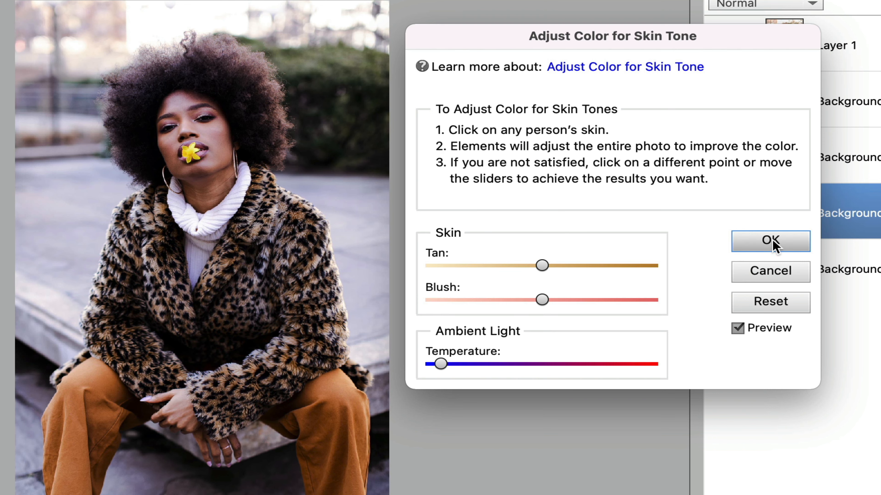
pyautogui.click(756, 240)
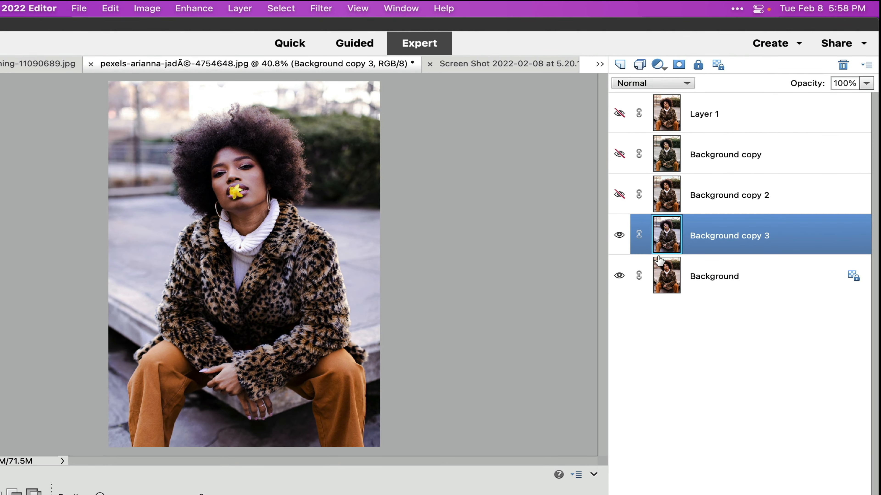
# Hide Background copy 3 and make another duplicate of the original Background layer
pyautogui.click(658, 261)
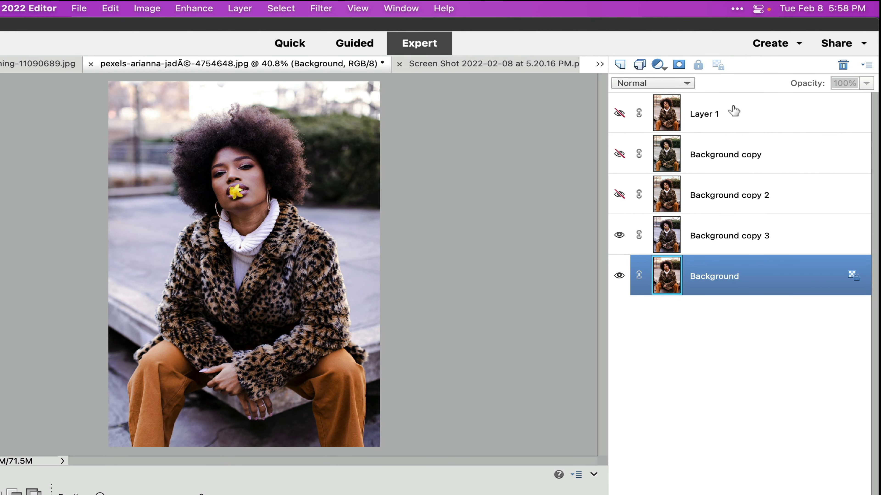
pyautogui.click(198, 11)
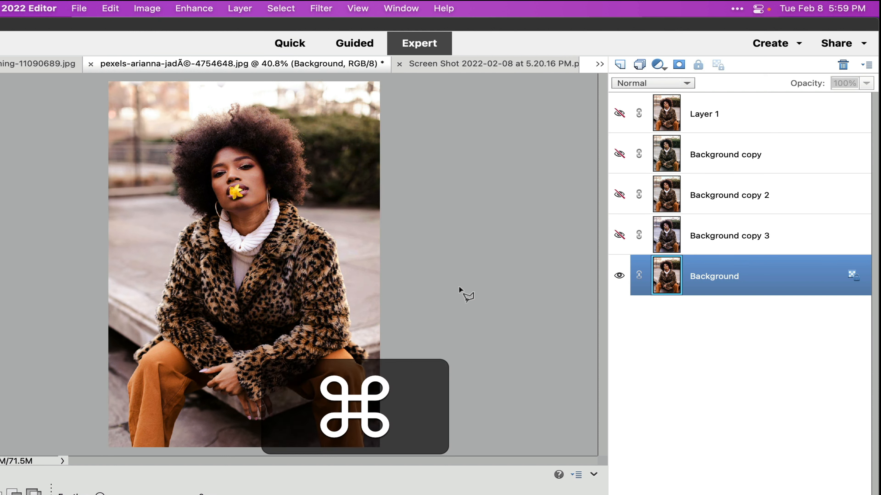
pyautogui.press('super+j')
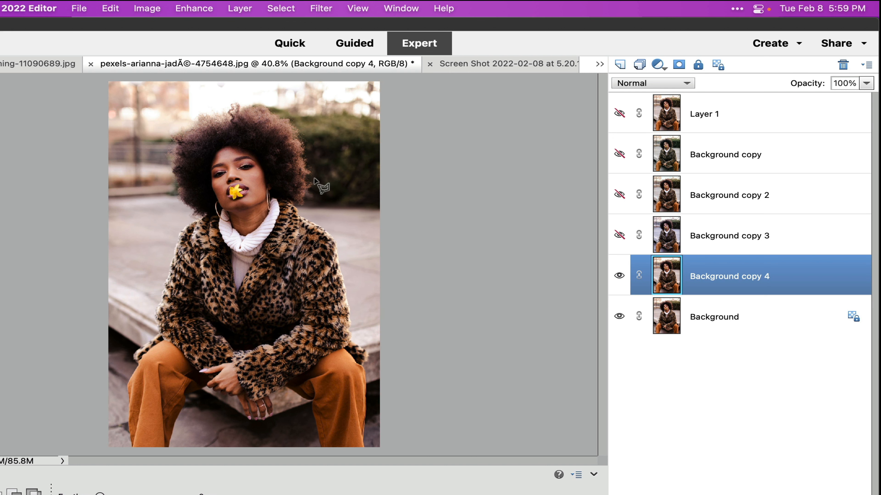
# Apply Remove Color Cast to Background copy 4, sampling the concrete ledge beside the coat near the photo's right edge, and compare it with the original
pyautogui.click(189, 9)
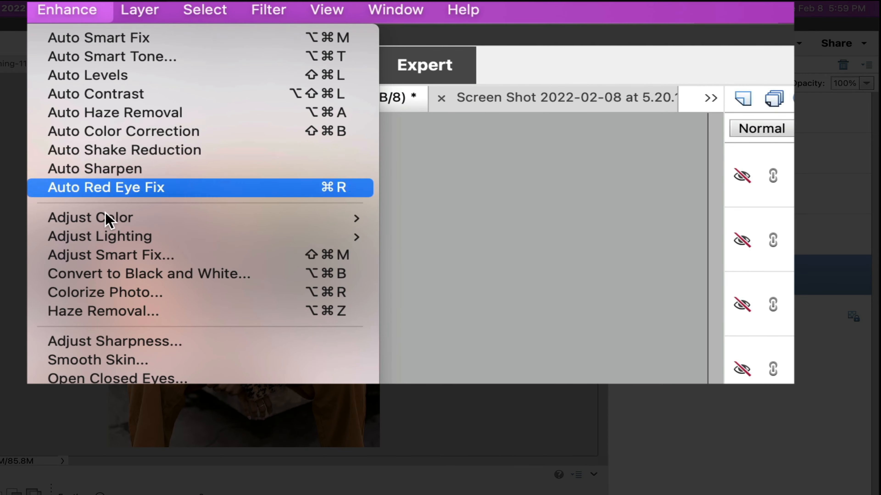
pyautogui.moveTo(123, 223)
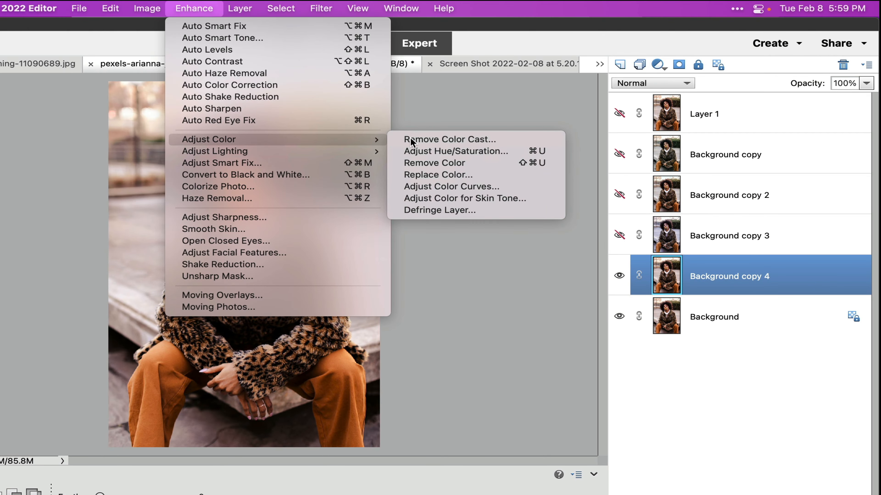
pyautogui.click(409, 217)
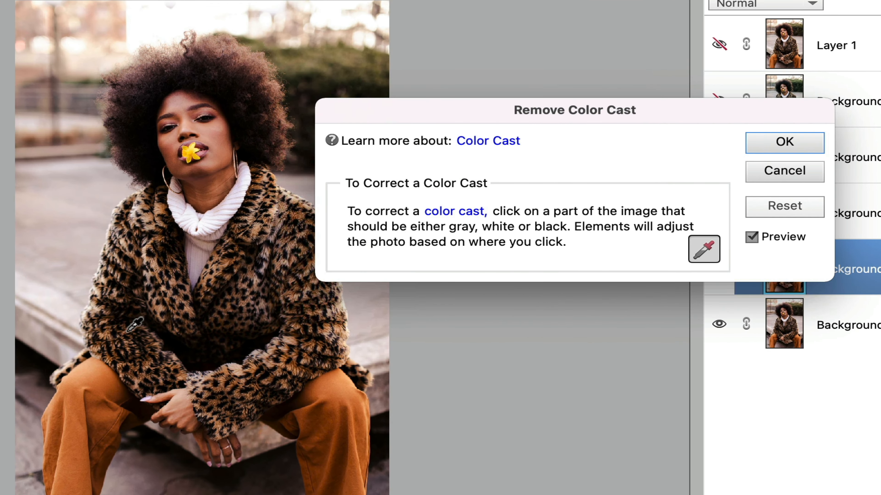
pyautogui.click(64, 311)
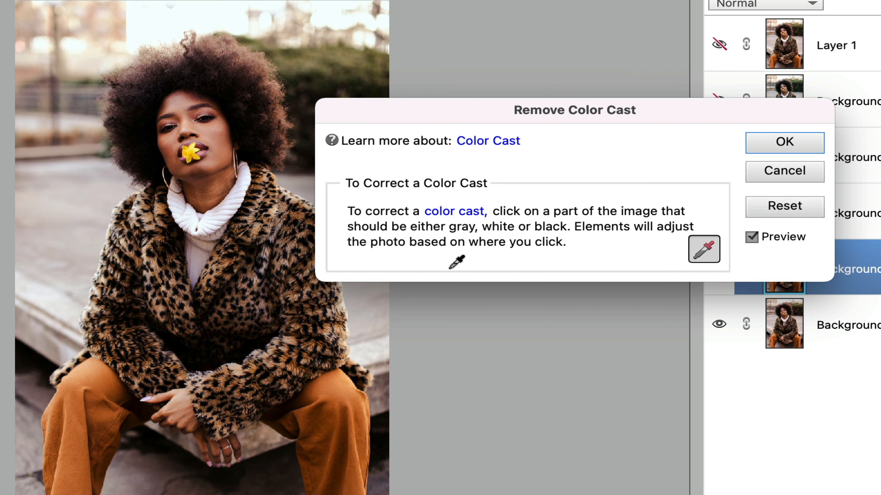
pyautogui.click(797, 208)
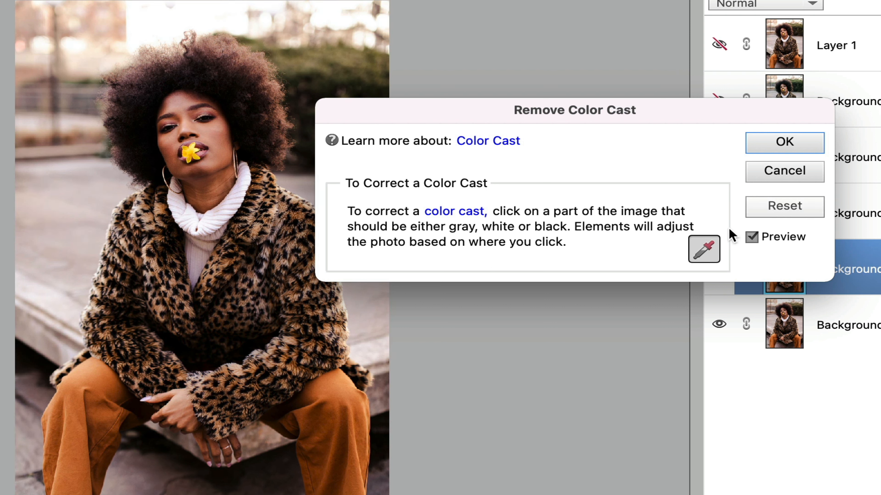
pyautogui.click(372, 349)
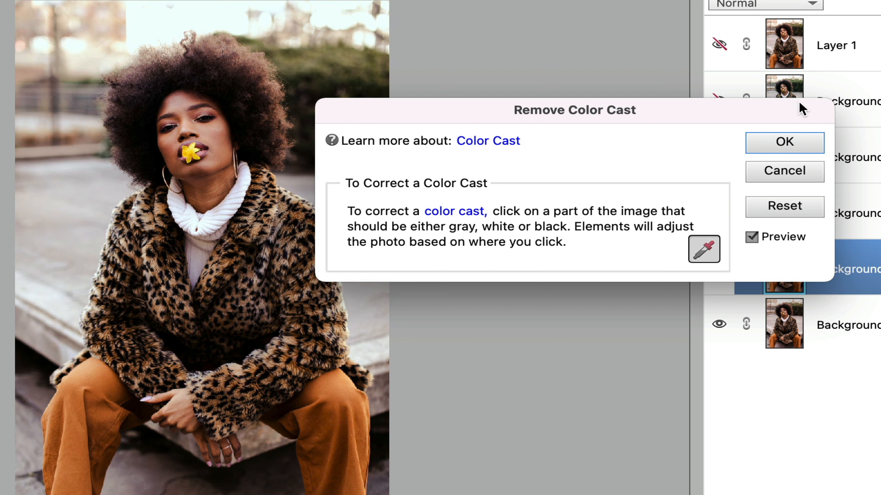
pyautogui.click(784, 142)
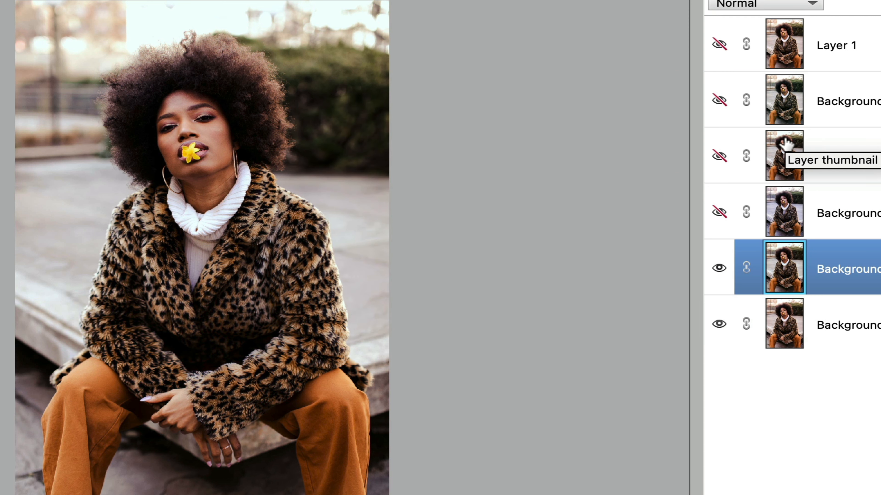
pyautogui.click(718, 269)
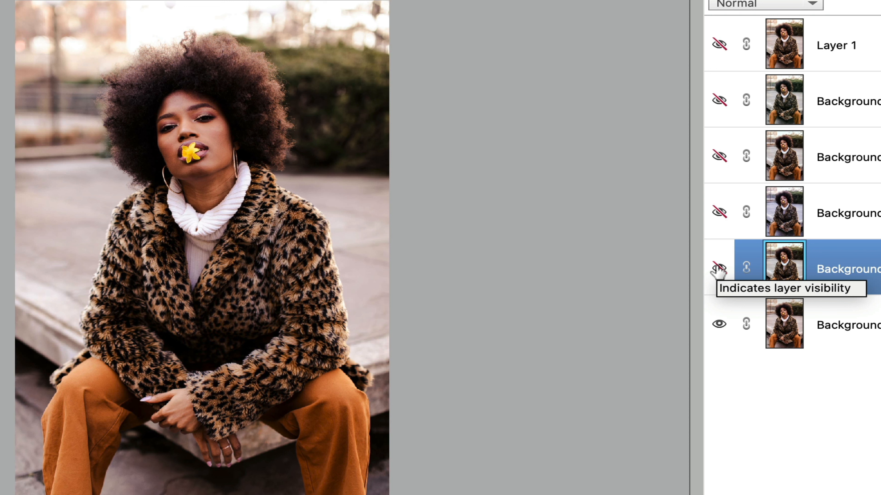
pyautogui.click(717, 270)
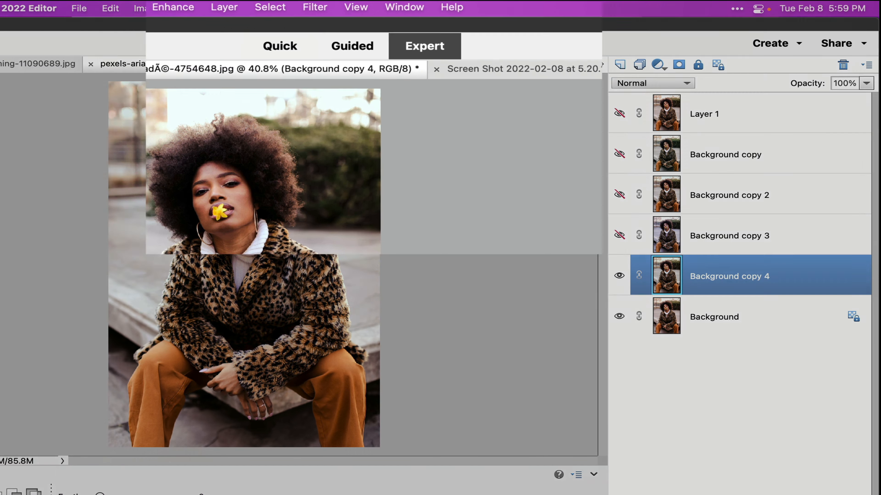
# Apply Adjust Color for Skin Tone to Background copy 4, sampling the hand and raising Tan slightly, and compare it with the original
pyautogui.click(173, 7)
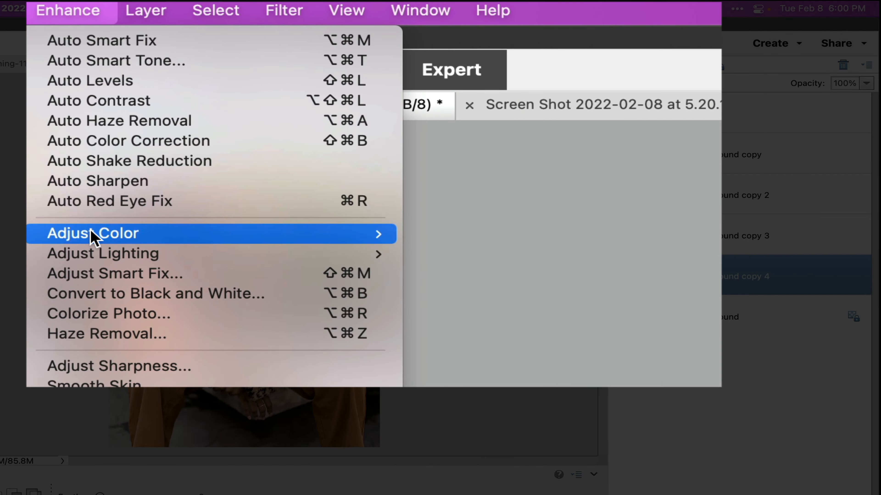
pyautogui.moveTo(94, 236)
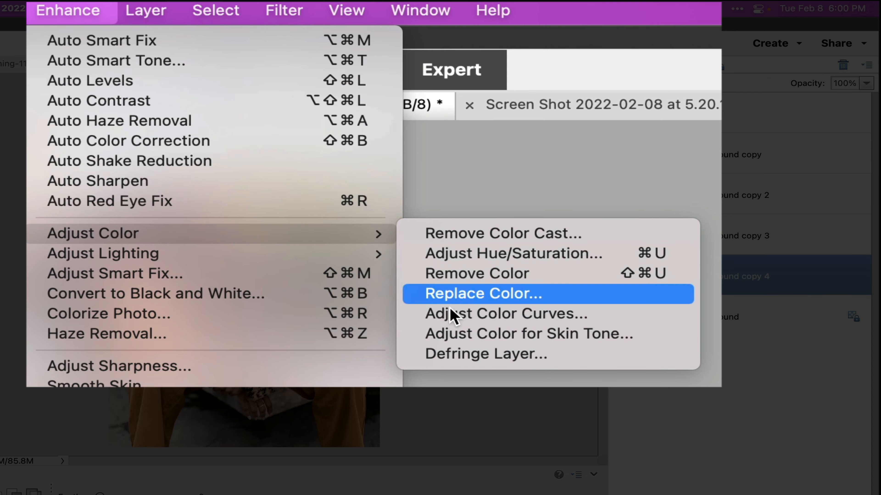
pyautogui.click(454, 333)
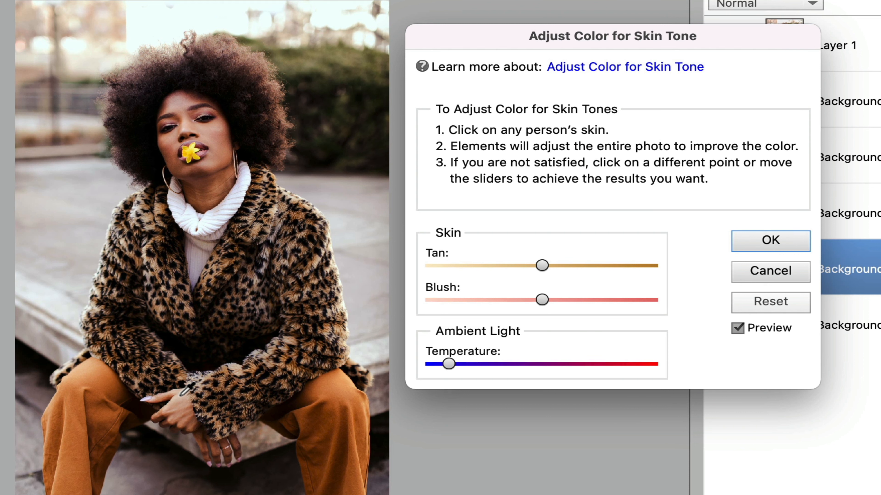
pyautogui.click(164, 398)
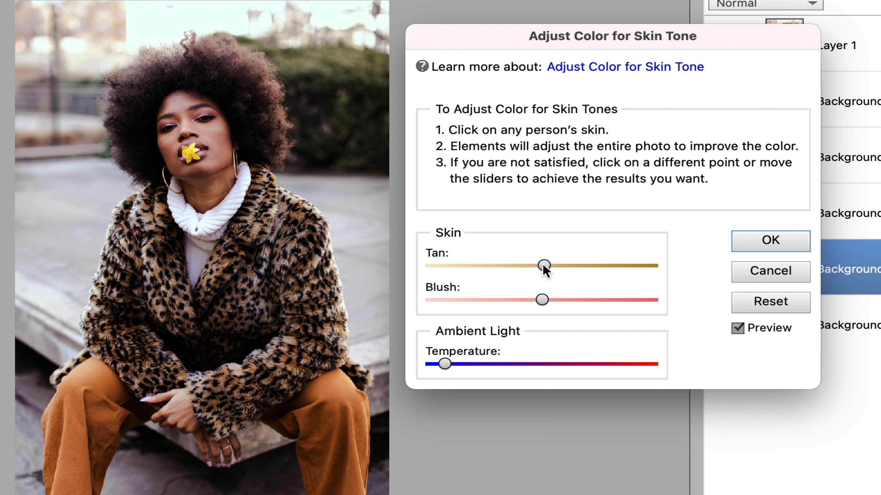
pyautogui.moveTo(542, 265); pyautogui.dragTo(552, 265)
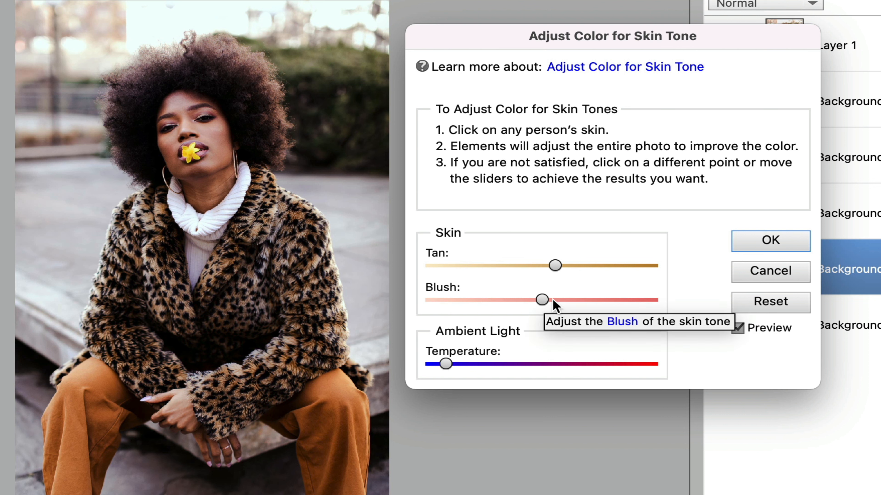
pyautogui.click(762, 242)
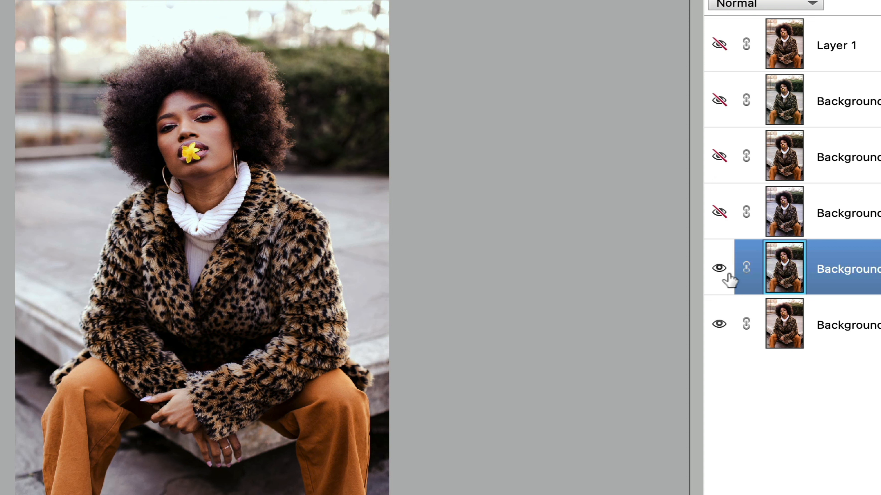
pyautogui.click(719, 270)
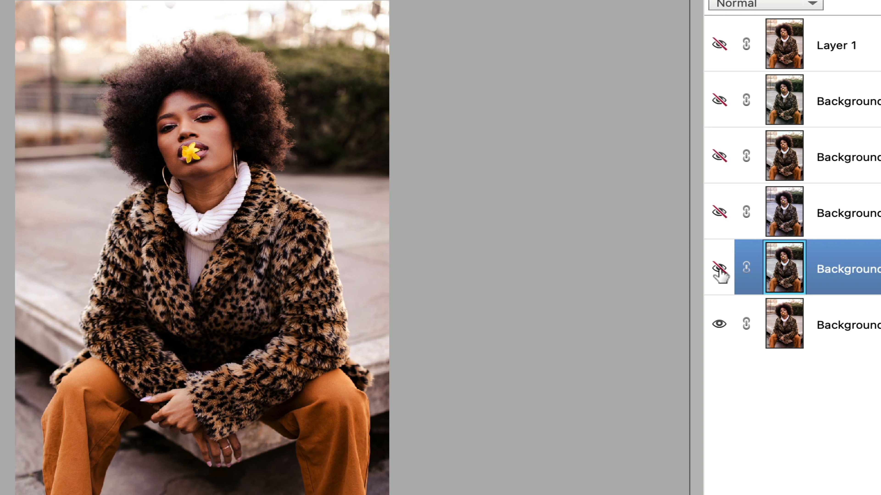
pyautogui.click(719, 270)
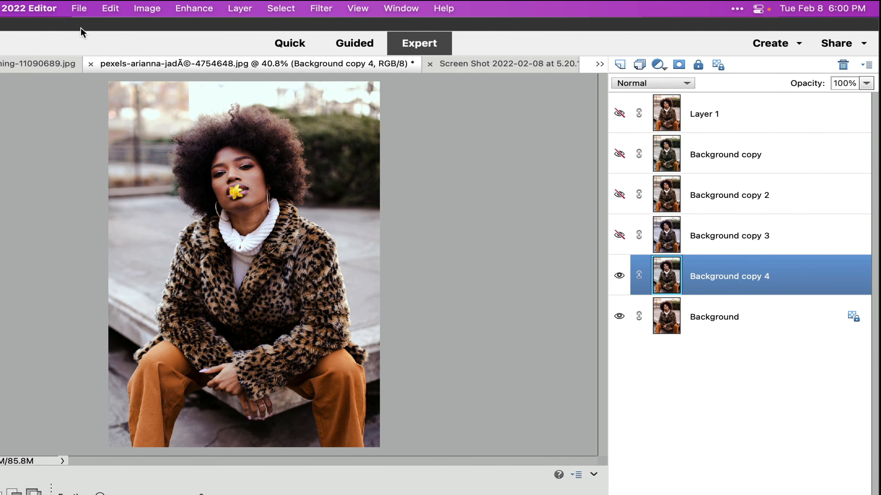
# Switch to the portrait whose file name ends in 11090689.jpg, activate the Move tool and duplicate its Background layer
pyautogui.click(10, 65)
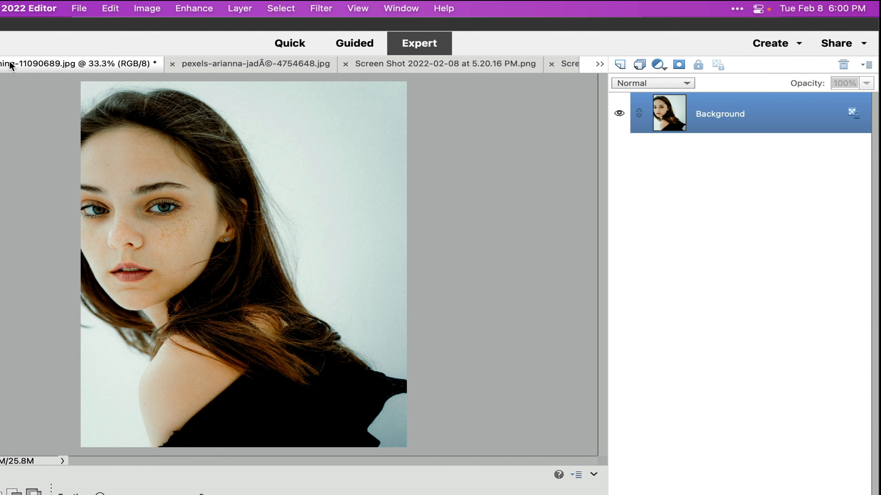
pyautogui.press('v')
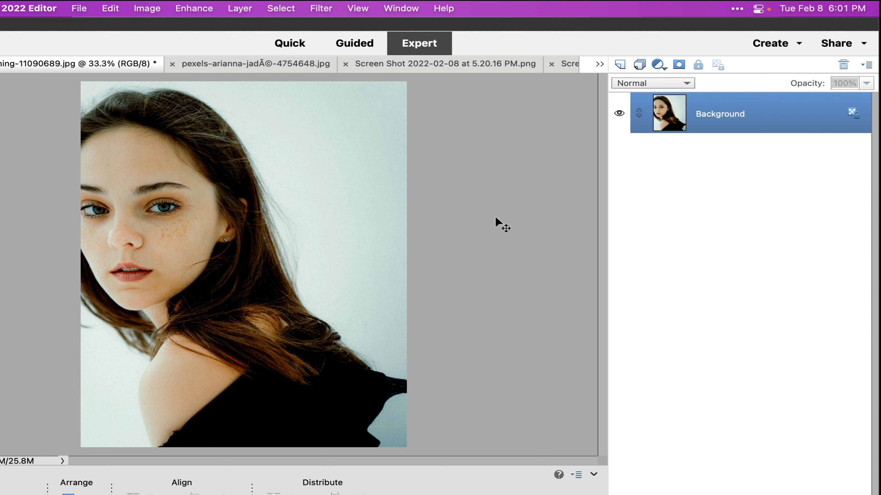
pyautogui.press('super+j')
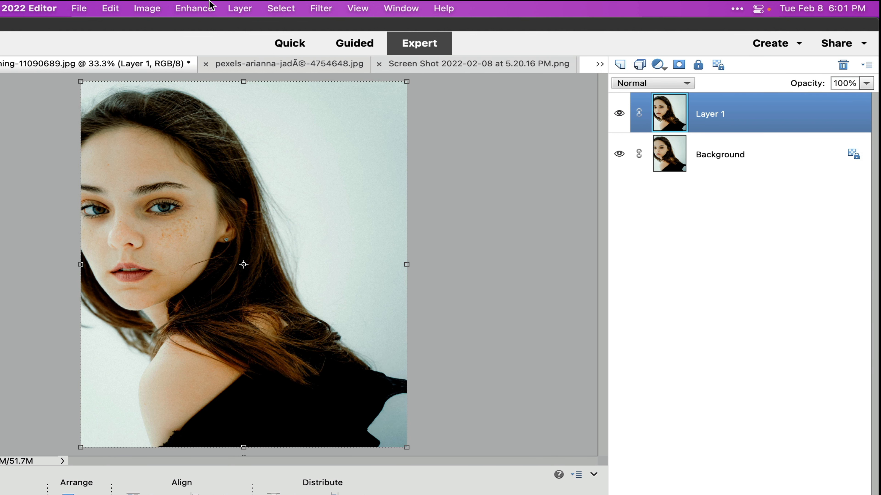
# Apply Auto Smart Fix to Layer 1 and hide that layer to compare it with the original portrait
pyautogui.click(210, 5)
pyautogui.click(192, 28)
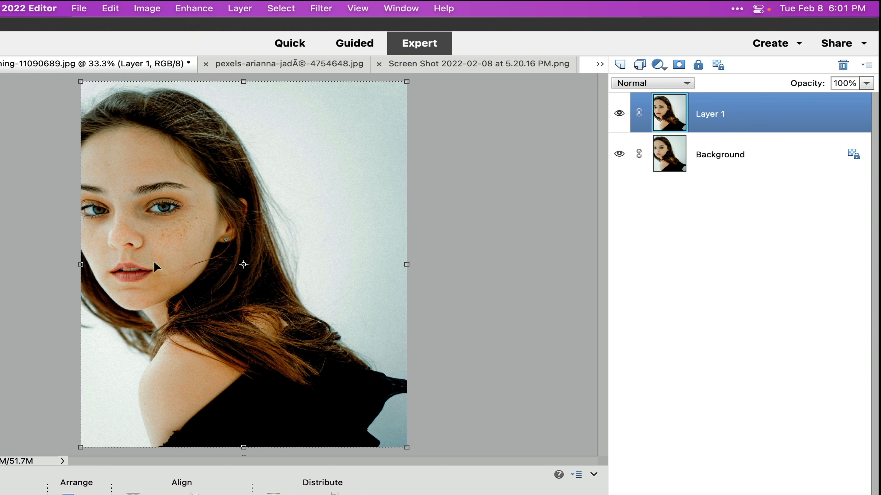
pyautogui.click(619, 113)
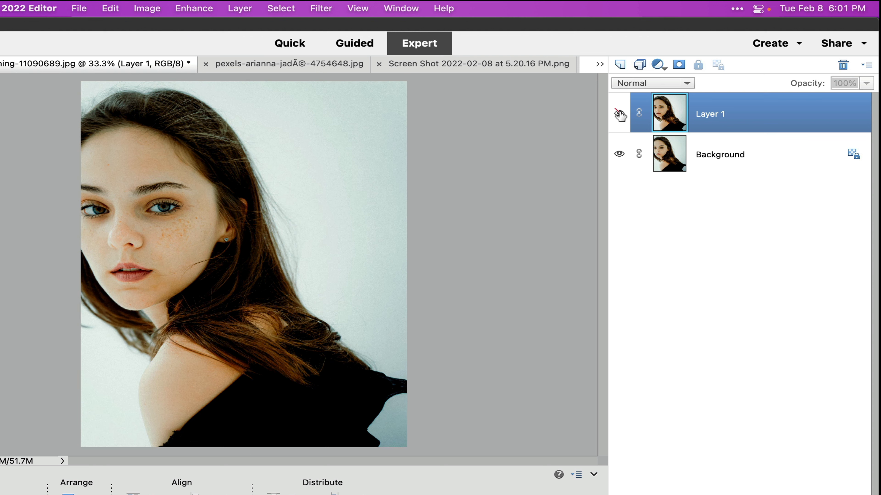
# Duplicate the Background layer, apply Auto Color Correction to the duplicate, and hide it to reveal the original portrait
pyautogui.click(690, 160)
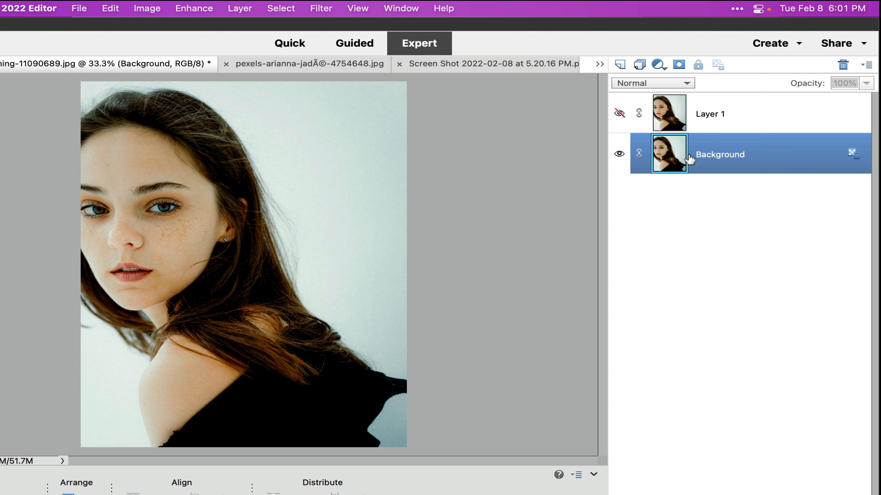
pyautogui.press('super+j')
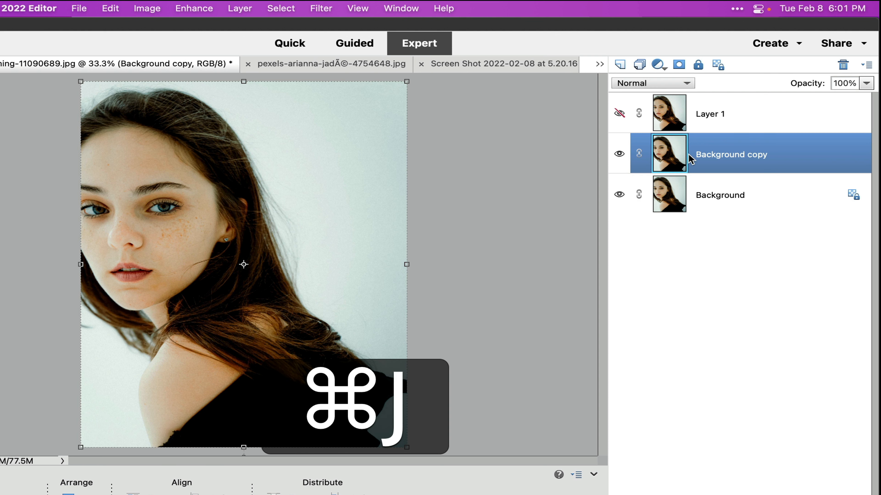
pyautogui.click(219, 8)
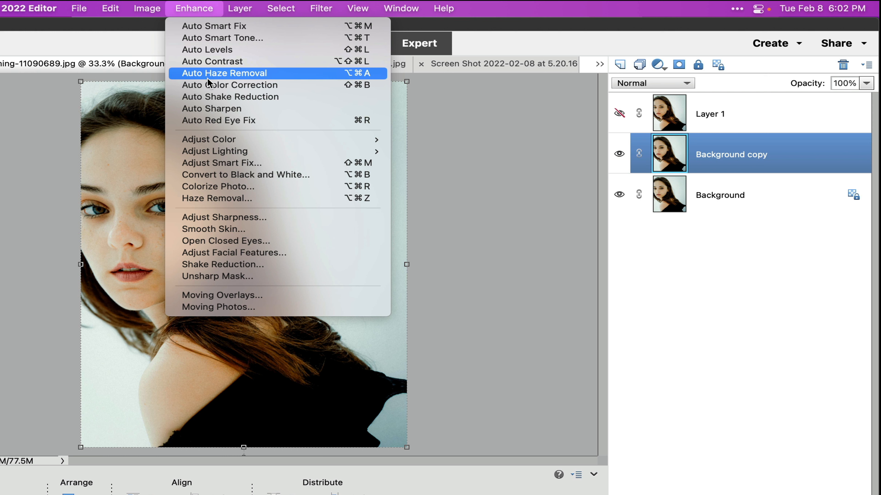
pyautogui.click(210, 87)
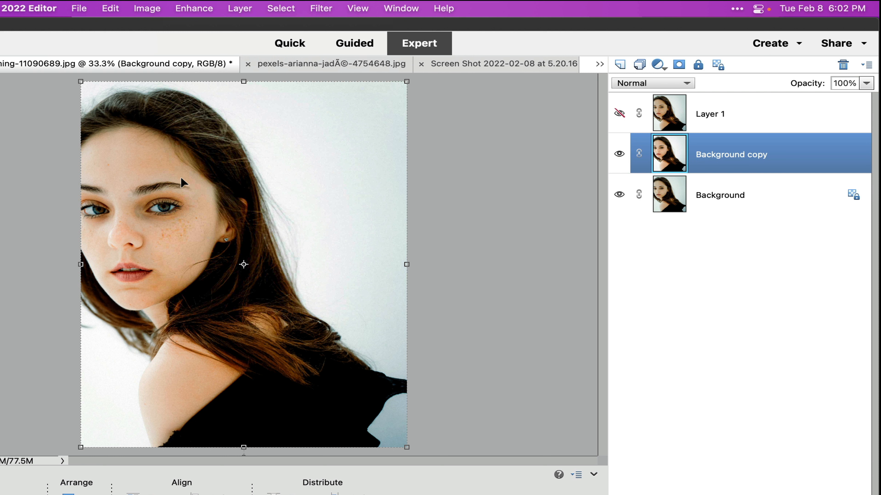
pyautogui.click(619, 154)
# Duplicate the Background layer again and apply Remove Color Cast to the duplicate, sampling the pale wall near the photo's lower-left corner
pyautogui.click(721, 199)
pyautogui.press('super+j')
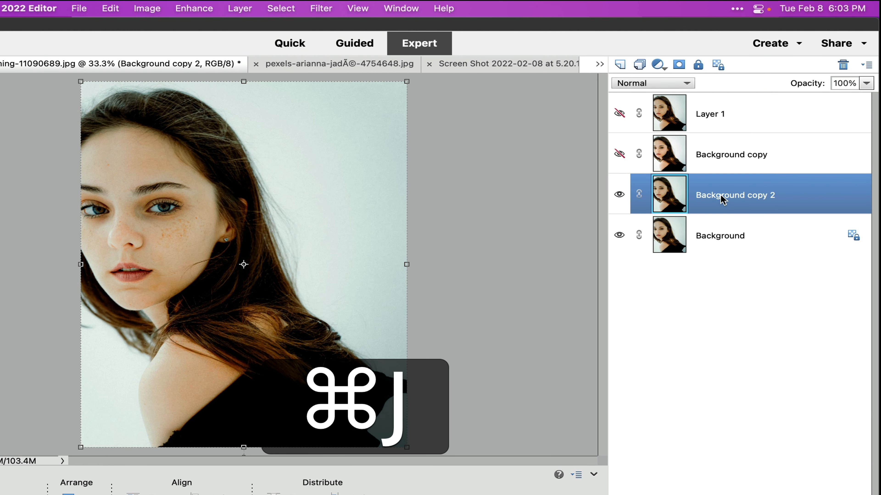
pyautogui.click(190, 7)
pyautogui.moveTo(233, 141)
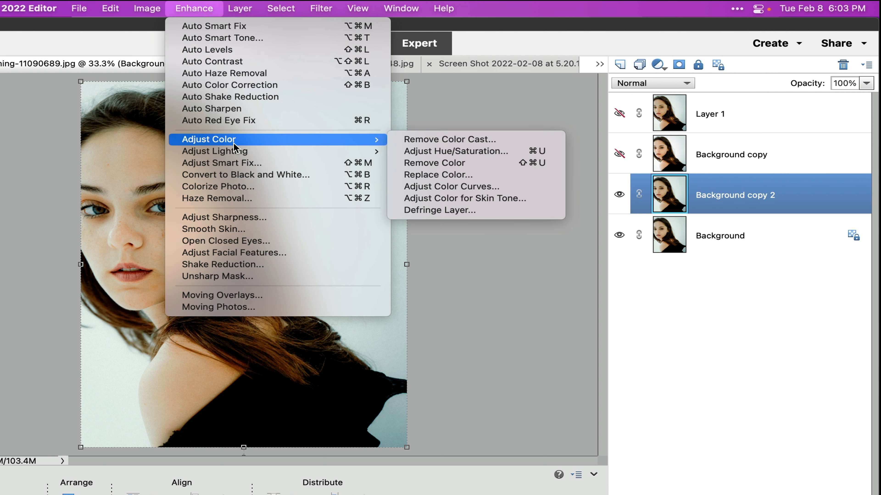
pyautogui.click(419, 139)
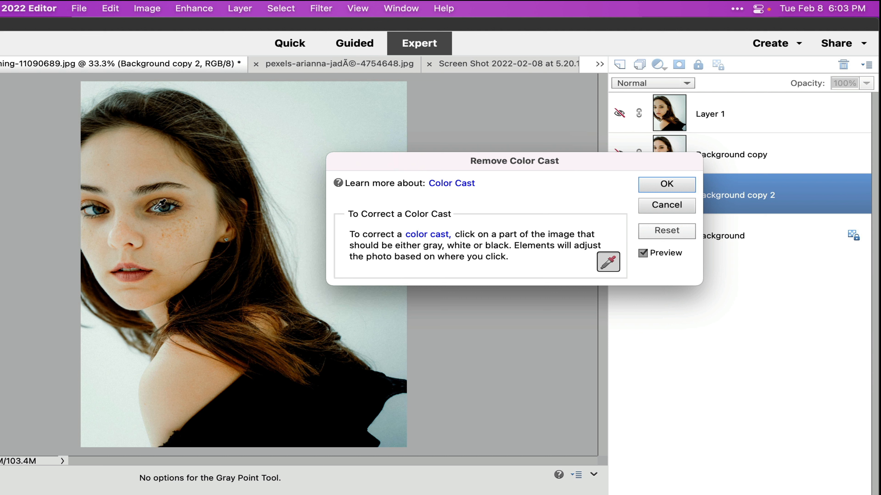
pyautogui.click(86, 405)
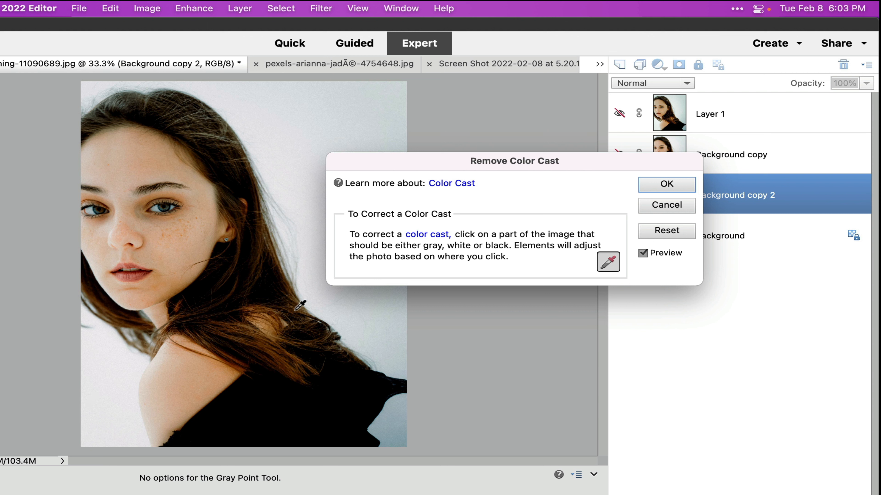
pyautogui.click(663, 187)
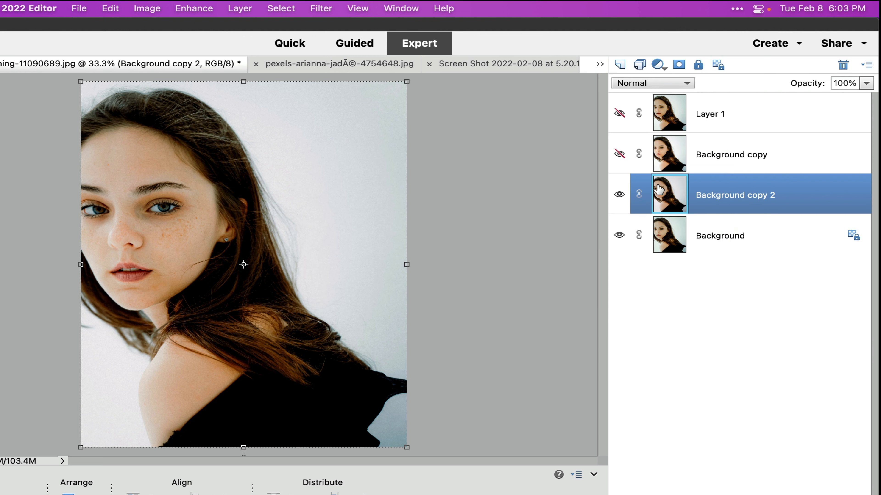
# Compare Background copy 2 with the original portrait and leave that layer hidden
pyautogui.click(618, 195)
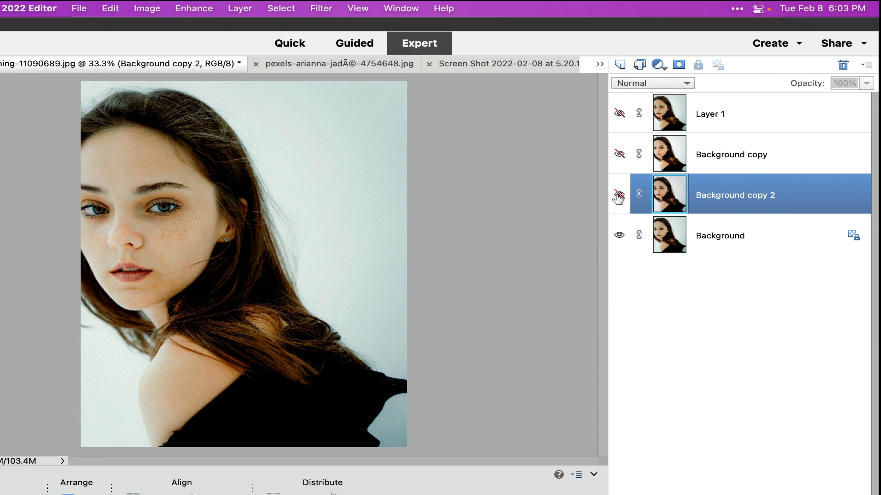
pyautogui.click(618, 195)
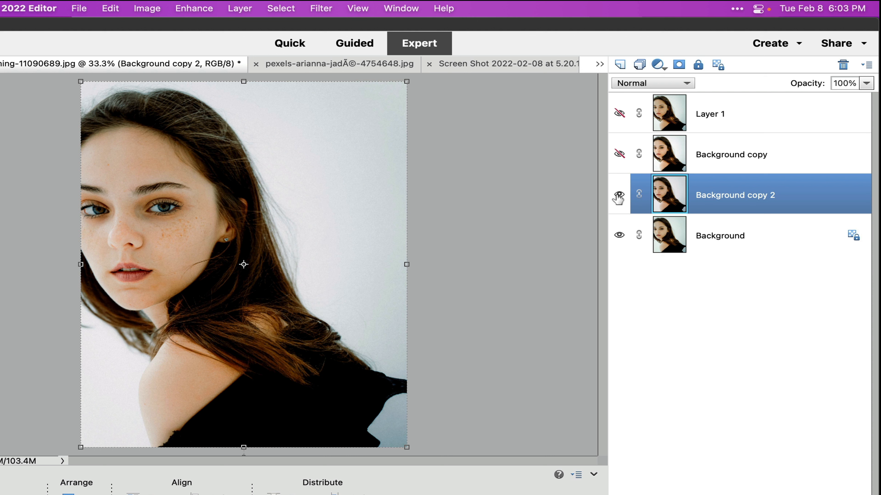
pyautogui.click(618, 195)
pyautogui.click(618, 196)
pyautogui.click(618, 195)
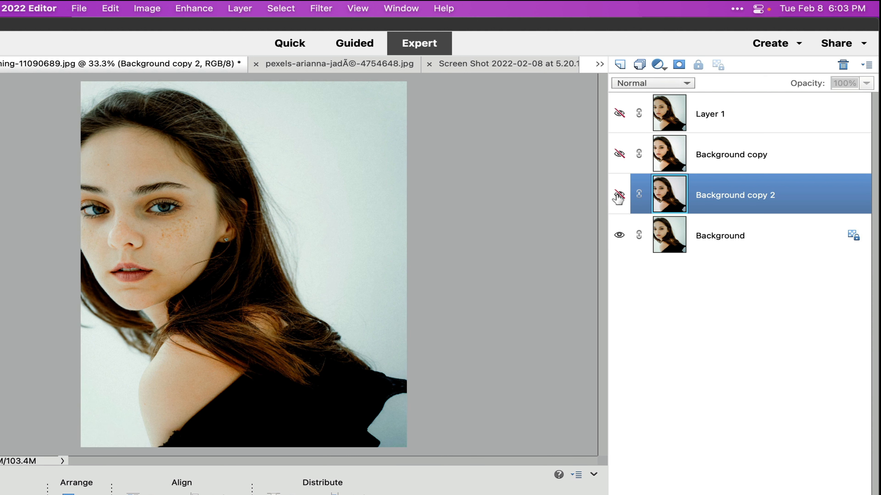
# Duplicate the Background layer and start Adjust Color for Skin Tone on the duplicate, sampling the skin on the bare shoulder
pyautogui.click(710, 248)
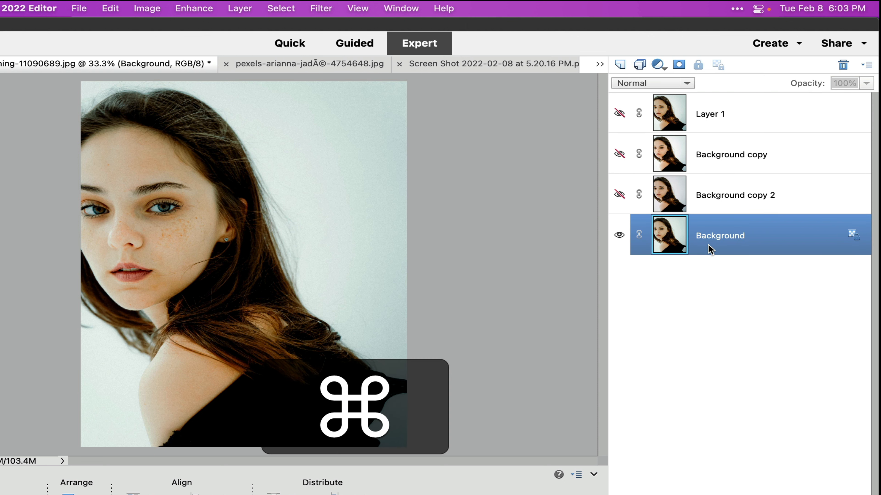
pyautogui.press('super+j')
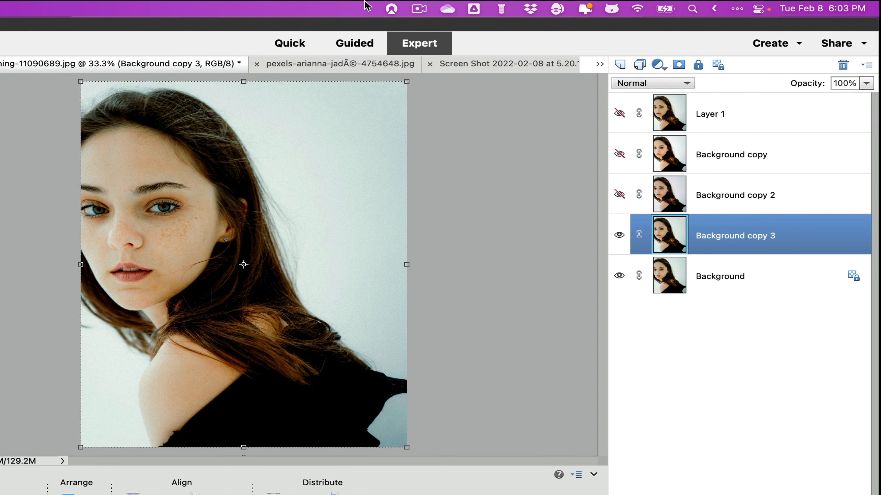
pyautogui.click(179, 11)
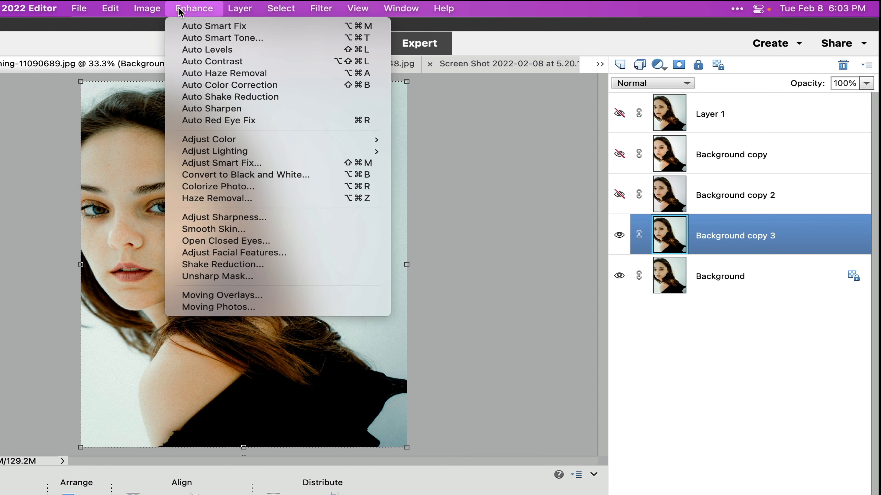
pyautogui.moveTo(238, 152)
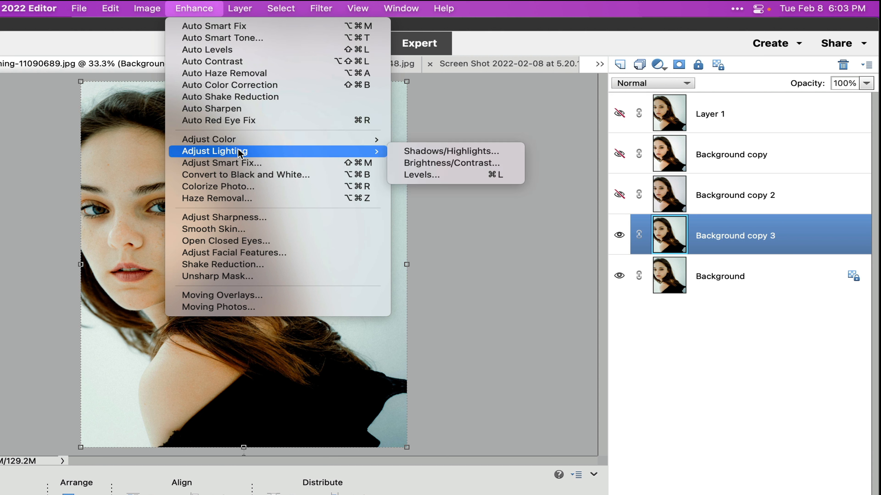
pyautogui.moveTo(297, 141)
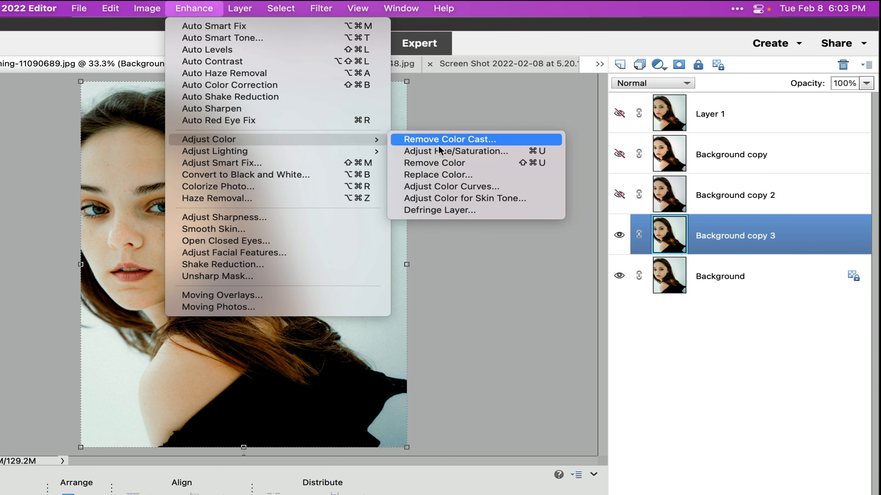
pyautogui.click(469, 198)
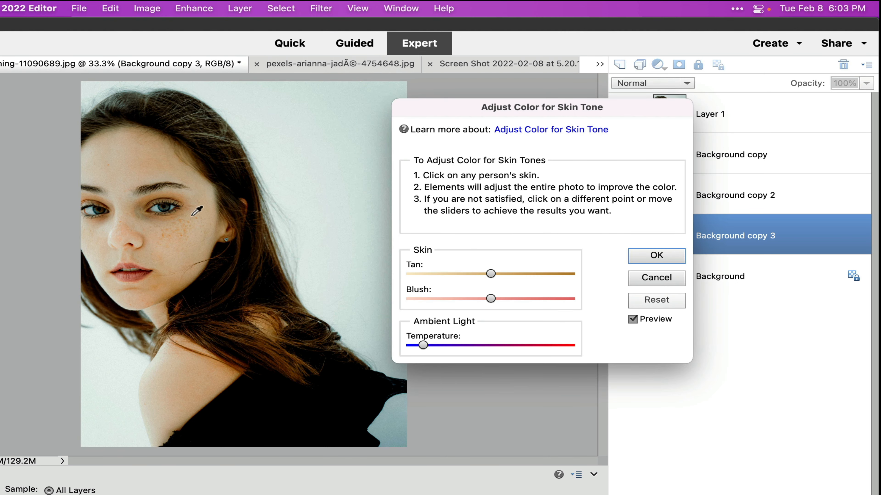
pyautogui.click(173, 358)
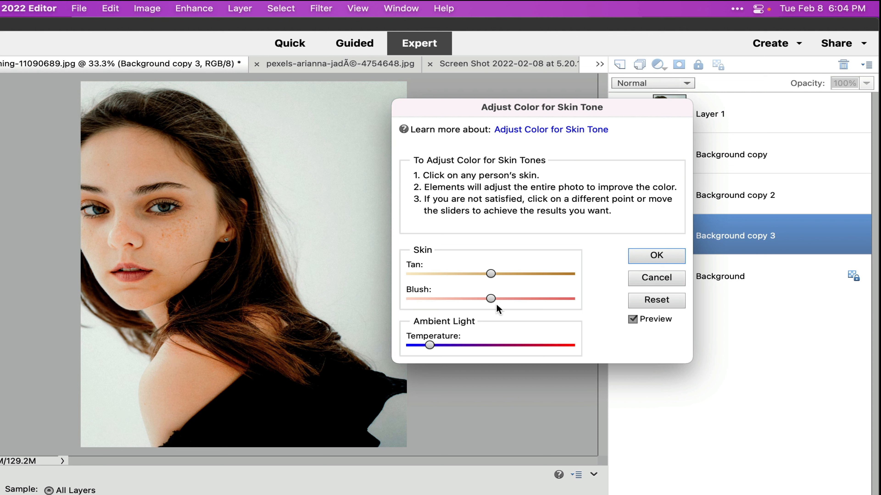
# Lower Blush and raise Tan slightly, apply the skin tone adjustment, and hide Background copy 3 to compare it with the original
pyautogui.moveTo(489, 298); pyautogui.dragTo(470, 298)
pyautogui.moveTo(490, 272); pyautogui.dragTo(498, 272)
pyautogui.click(652, 254)
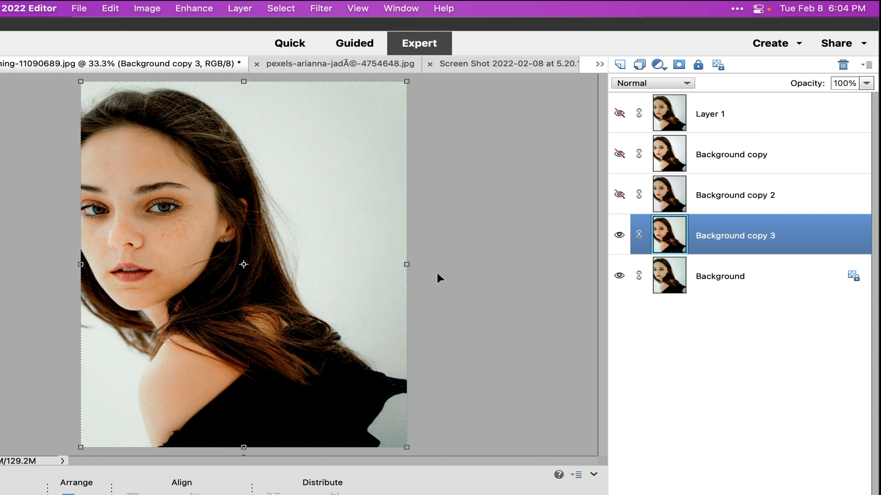
pyautogui.click(618, 235)
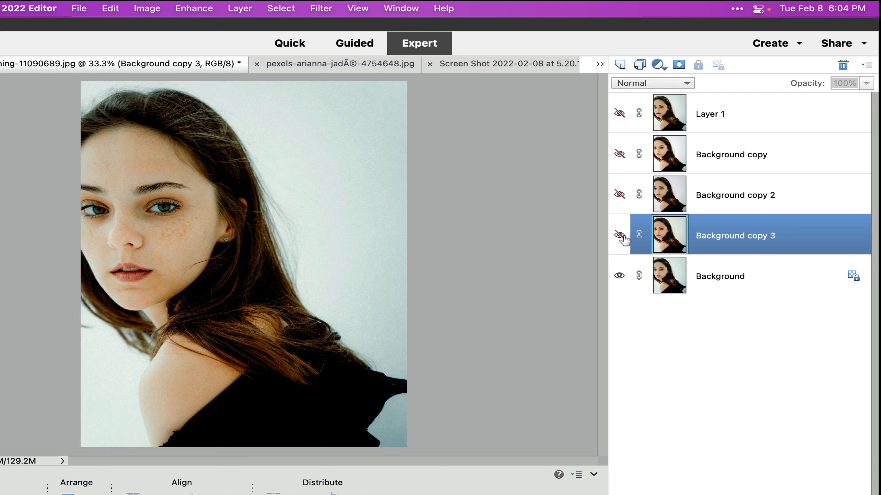
# Duplicate the Background layer once more and apply Remove Color Cast to the duplicate, sampling the pale wall beside the shoulder at the photo's left edge
pyautogui.click(721, 289)
pyautogui.press('super+j')
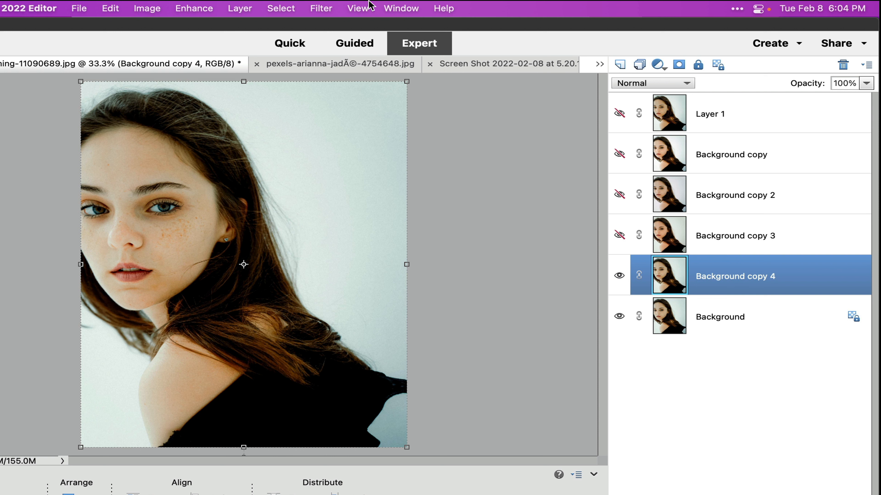
pyautogui.click(192, 5)
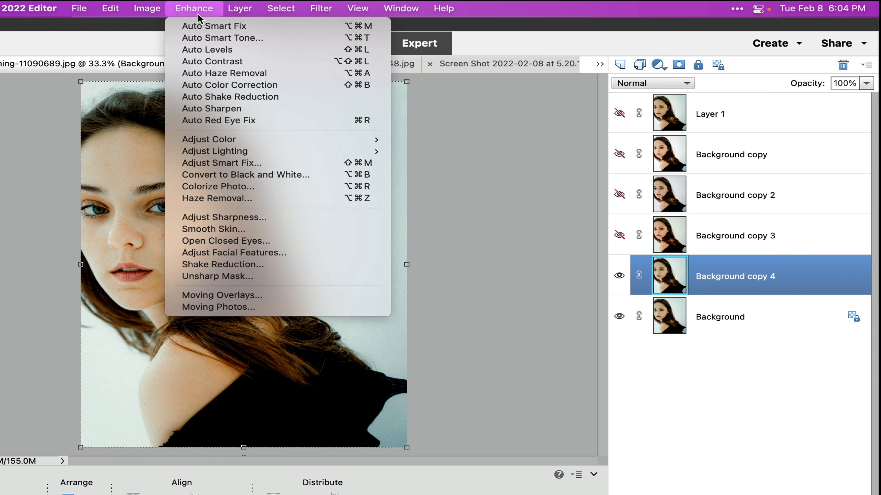
pyautogui.moveTo(216, 141)
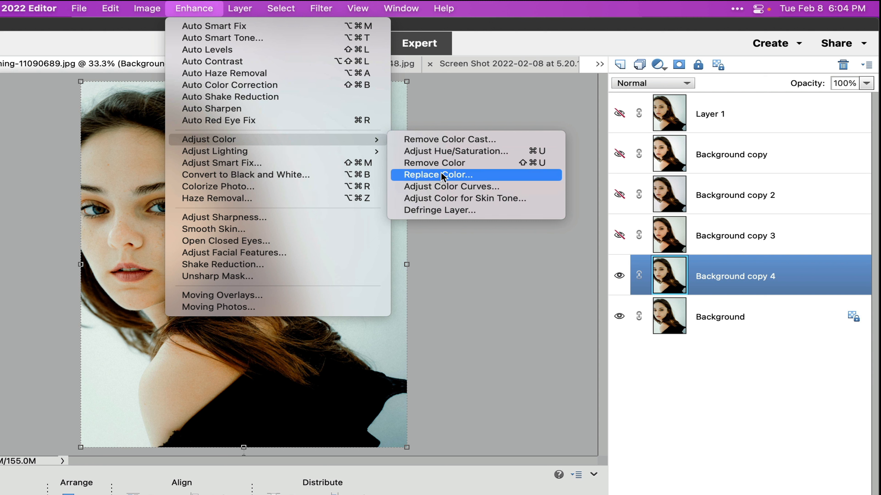
pyautogui.click(449, 141)
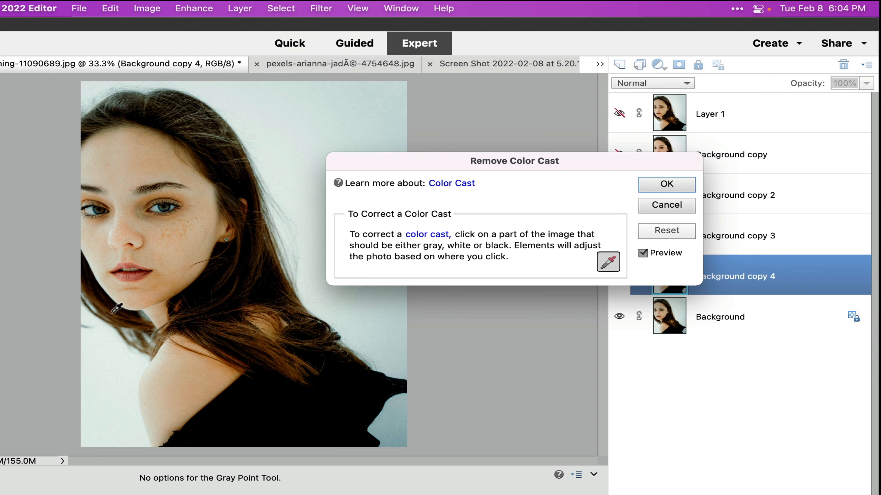
pyautogui.click(91, 369)
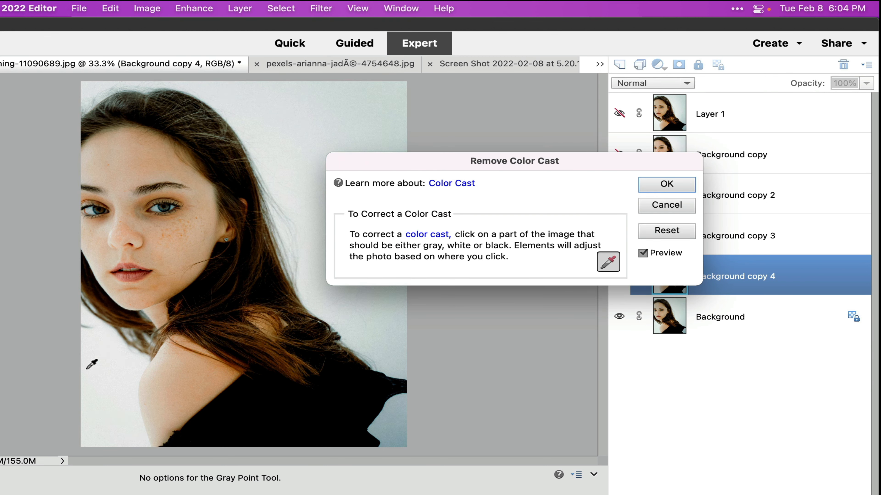
pyautogui.click(661, 185)
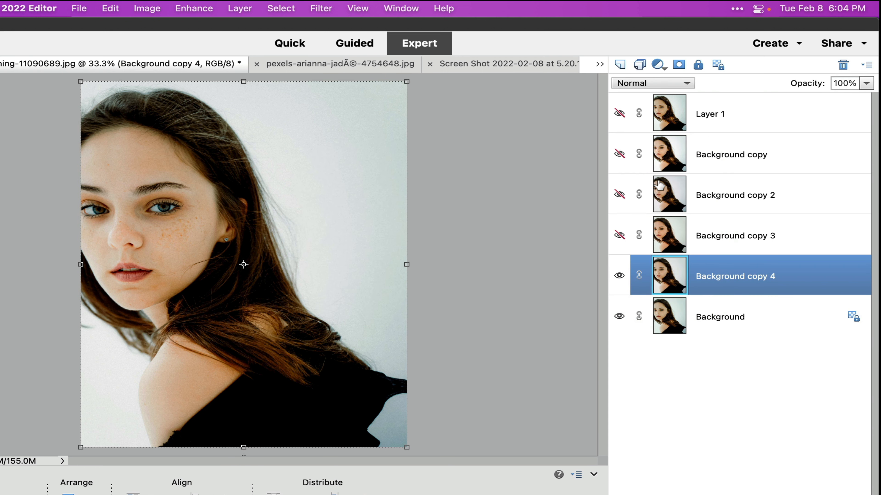
# Apply Adjust Color for Skin Tone to Background copy 4, sampling the shoulder and lowering Blush slightly, and compare it with the original
pyautogui.click(193, 7)
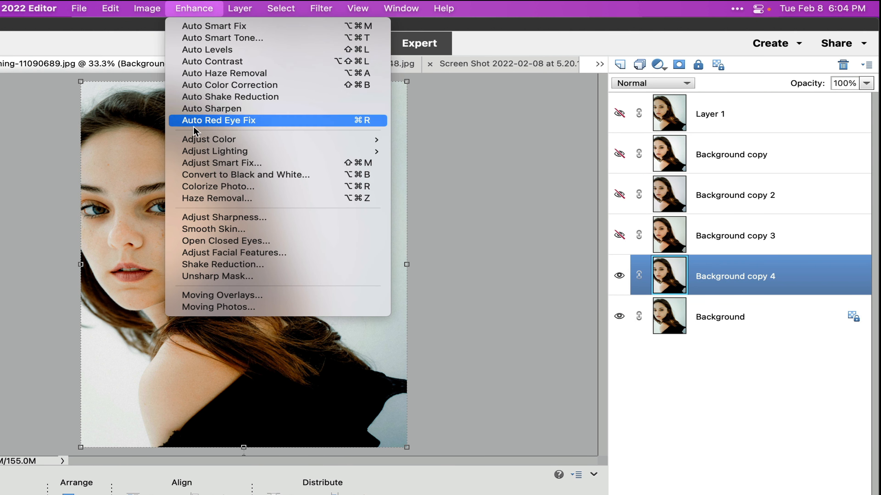
pyautogui.moveTo(194, 140)
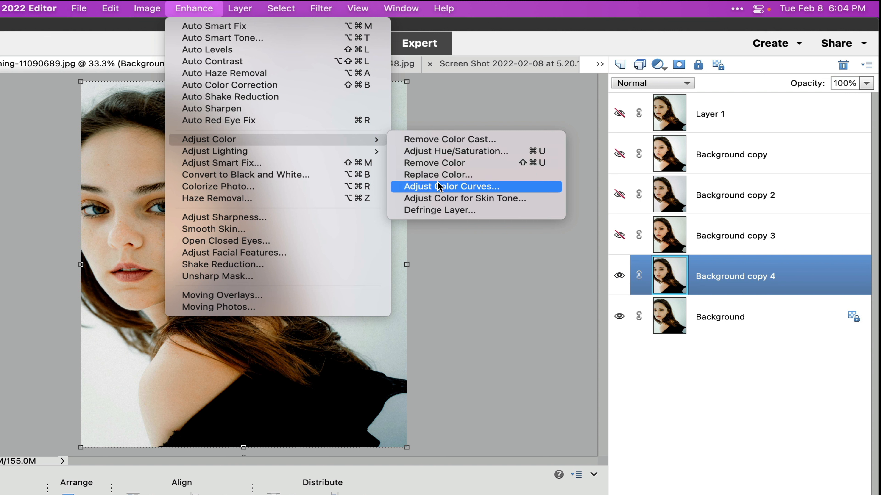
pyautogui.click(440, 199)
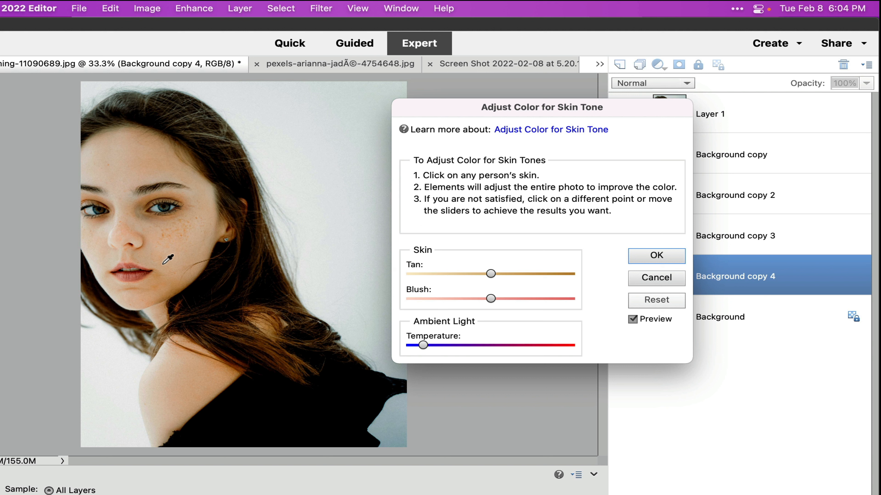
pyautogui.click(160, 357)
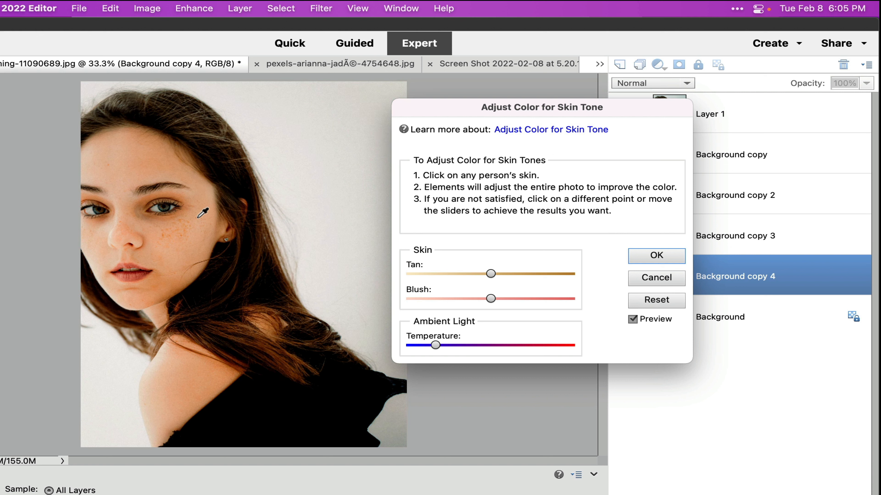
pyautogui.moveTo(487, 299); pyautogui.dragTo(476, 299)
pyautogui.click(663, 257)
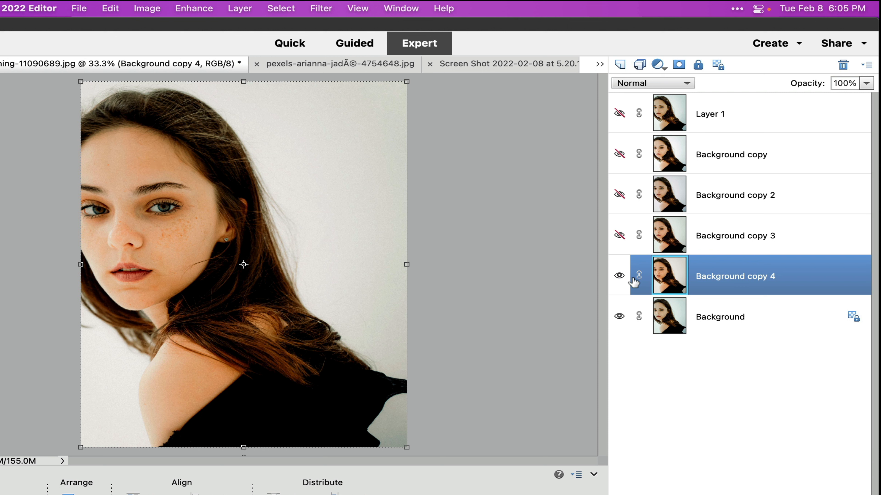
pyautogui.click(619, 277)
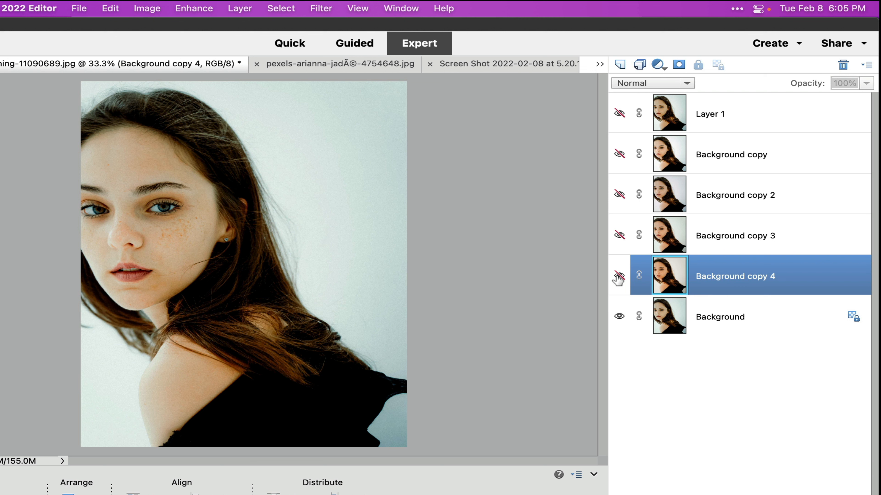
pyautogui.click(618, 276)
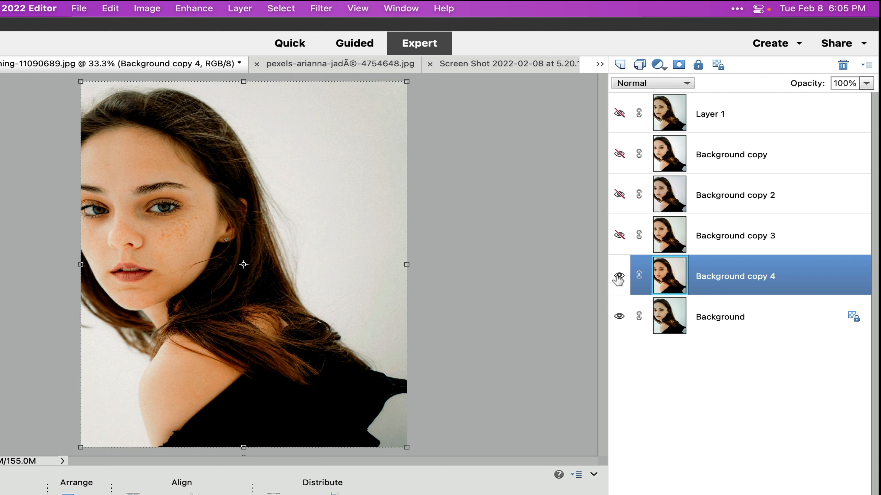